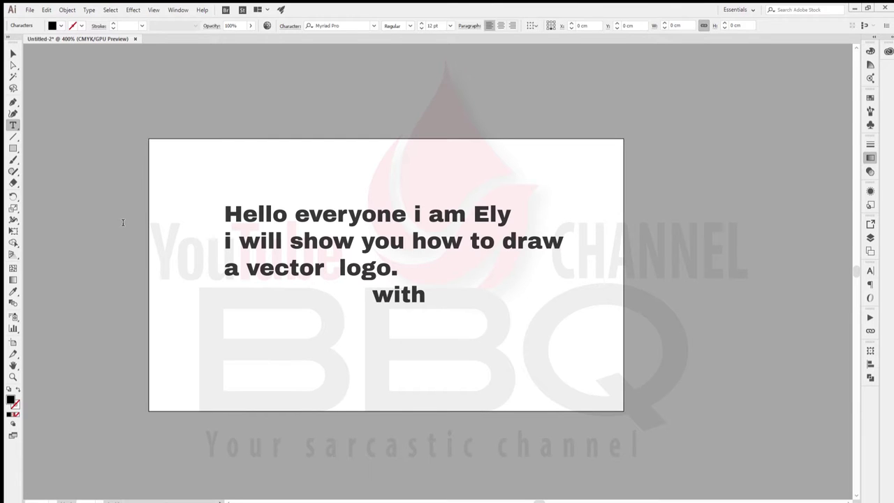
{"action": "type", "text": "e illustrator CC"}
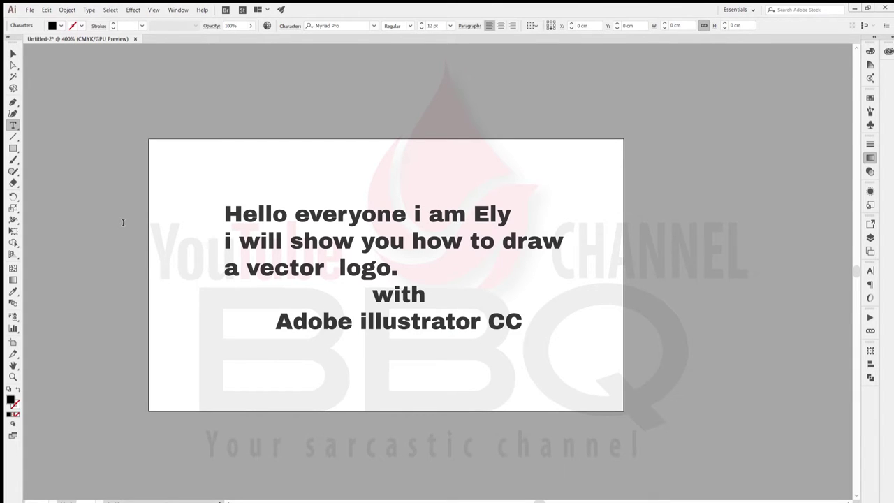
{"action": "key", "text": "BackSpace"}
{"action": "key", "text": "BackSpace"}
{"action": "key", "text": "BackSpace"}
{"action": "key", "text": "BackSpace"}
{"action": "key", "text": "BackSpace"}
{"action": "key", "text": "BackSpace"}
{"action": "key", "text": "BackSpace"}
{"action": "key", "text": "BackSpace"}
{"action": "key", "text": "BackSpace"}
{"action": "key", "text": "BackSpace"}
{"action": "key", "text": "BackSpace"}
{"action": "key", "text": "BackSpace"}
{"action": "key", "text": "BackSpace"}
{"action": "key", "text": "BackSpace"}
{"action": "key", "text": "BackSpace"}
{"action": "key", "text": "BackSpace"}
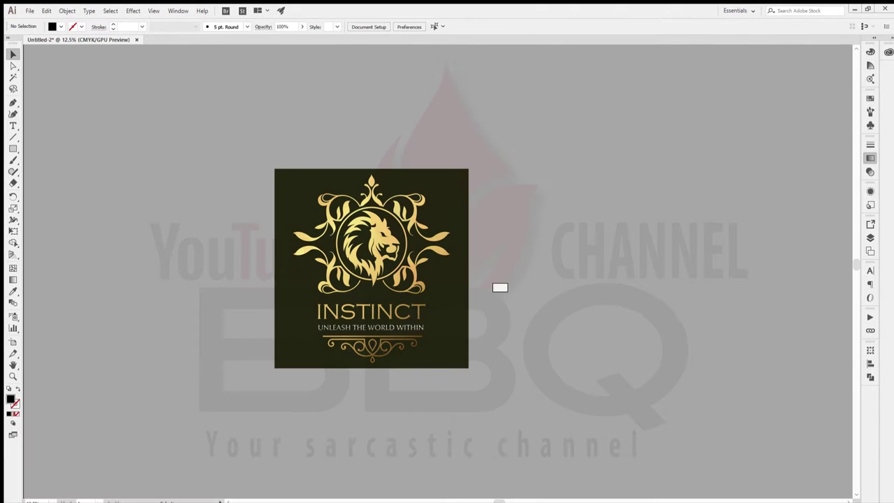
- Start a Pen tool path on the lion image, tracing the dark curl behind the brow and the notch below it
{"action": "left_click", "coordinate": [411, 284]}
{"action": "key", "text": "ctrl+plus"}
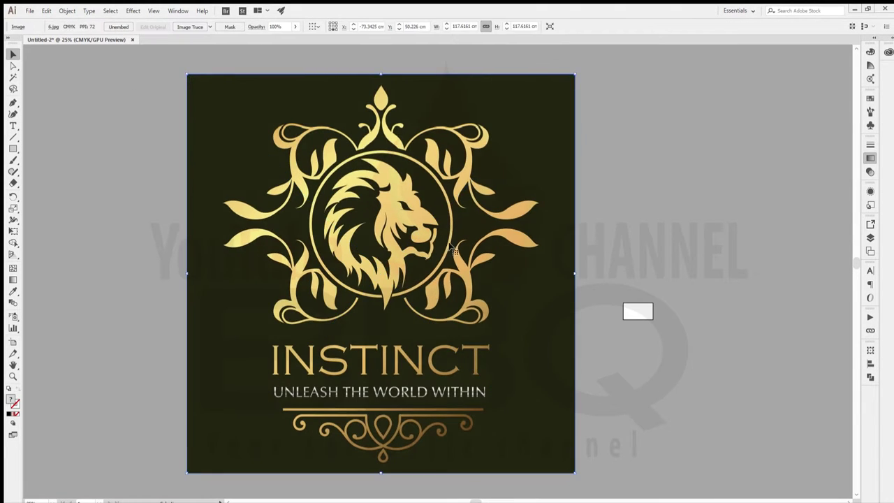
{"action": "key", "text": "ctrl+1"}
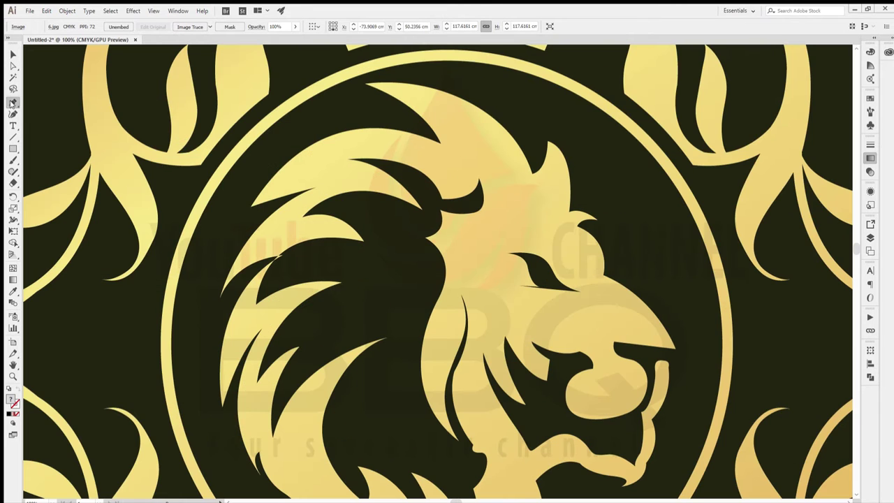
{"action": "scroll", "coordinate": [479, 187], "scroll_direction": "up", "scroll_amount": 3}
{"action": "left_click", "coordinate": [365, 215]}
{"action": "left_click_drag", "start_coordinate": [474, 168], "coordinate": [501, 160]}
{"action": "left_click_drag", "start_coordinate": [482, 241], "coordinate": [437, 266]}
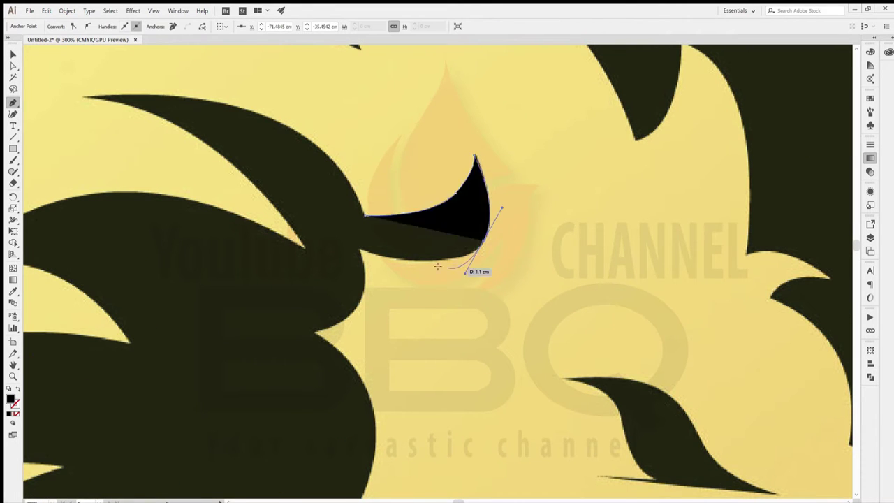
{"action": "left_click", "coordinate": [359, 253]}
{"action": "left_click_drag", "start_coordinate": [316, 333], "coordinate": [358, 319]}
- Continue the path down the dark inner mane edge beside the face to the pointed end of the cheek strand
{"action": "scroll", "coordinate": [317, 183], "scroll_direction": "down", "scroll_amount": 3}
{"action": "left_click_drag", "start_coordinate": [374, 277], "coordinate": [370, 341]}
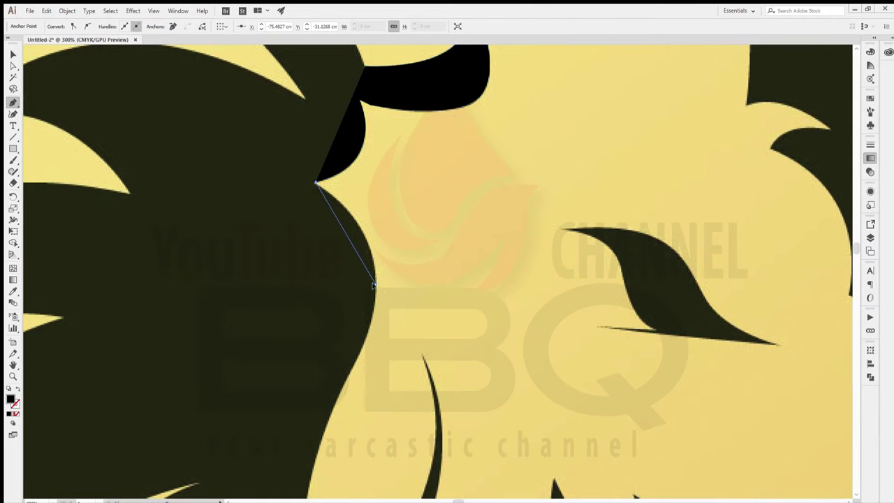
{"action": "left_click", "coordinate": [340, 391]}
{"action": "scroll", "coordinate": [329, 368], "scroll_direction": "down", "scroll_amount": 2}
{"action": "scroll", "coordinate": [329, 368], "scroll_direction": "down", "scroll_amount": 3}
{"action": "left_click_drag", "start_coordinate": [302, 339], "coordinate": [305, 416]}
{"action": "scroll", "coordinate": [305, 416], "scroll_direction": "down", "scroll_amount": 3}
{"action": "left_click_drag", "start_coordinate": [413, 411], "coordinate": [462, 453]}
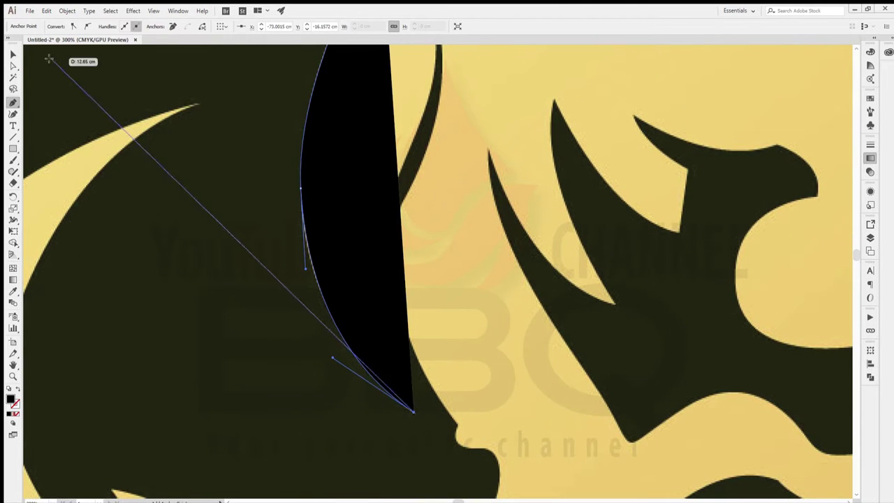
- Make the traced path semi-transparent and continue it around the thin curved slit beside the lion's cheek
{"action": "key", "text": "v"}
{"action": "key", "text": "5"}
{"action": "key", "text": "p"}
{"action": "left_click", "coordinate": [414, 411]}
{"action": "left_click_drag", "start_coordinate": [373, 281], "coordinate": [390, 94]}
{"action": "scroll", "coordinate": [419, 140], "scroll_direction": "up", "scroll_amount": 6}
{"action": "scroll", "coordinate": [429, 199], "scroll_direction": "down", "scroll_amount": 5}
{"action": "left_click_drag", "start_coordinate": [430, 160], "coordinate": [551, 454]}
- Continue the path around the small rounded bump below the slit, ending at the notch beneath it
{"action": "scroll", "coordinate": [535, 458], "scroll_direction": "down", "scroll_amount": 2}
{"action": "left_click", "coordinate": [457, 329]}
{"action": "left_click_drag", "start_coordinate": [483, 357], "coordinate": [520, 353]}
{"action": "left_click_drag", "start_coordinate": [500, 396], "coordinate": [500, 396]}
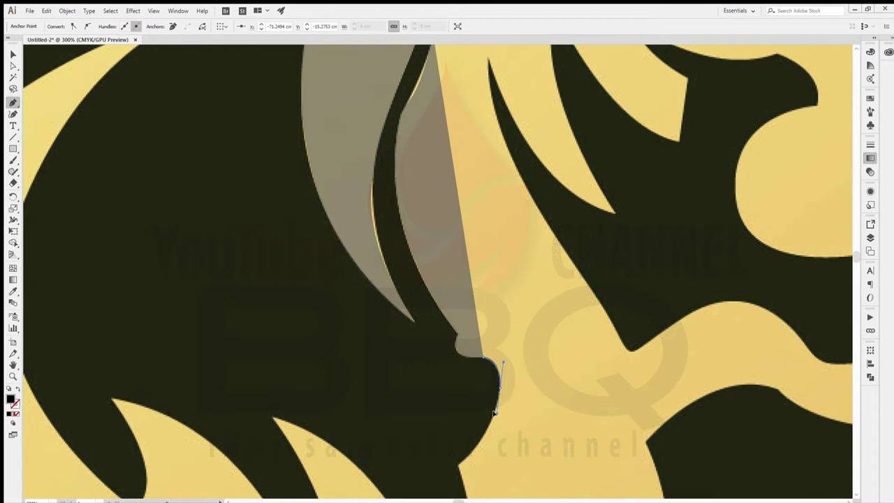
{"action": "scroll", "coordinate": [461, 314], "scroll_direction": "down", "scroll_amount": 6}
{"action": "left_click_drag", "start_coordinate": [457, 233], "coordinate": [476, 225]}
- Continue the path around the dark spikes between the pointed tufts in the lower mane
{"action": "scroll", "coordinate": [468, 266], "scroll_direction": "down", "scroll_amount": 2}
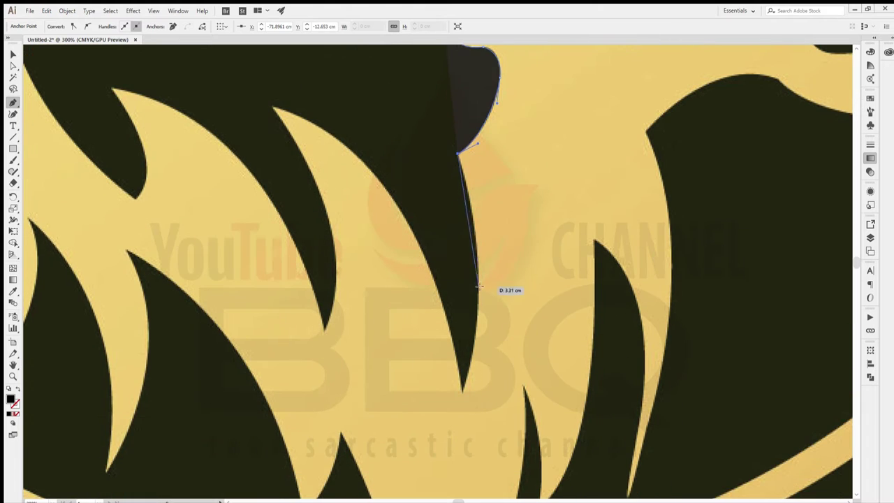
{"action": "left_click_drag", "start_coordinate": [276, 106], "coordinate": [112, 65]}
{"action": "left_click_drag", "start_coordinate": [325, 326], "coordinate": [283, 428]}
{"action": "scroll", "coordinate": [424, 327], "scroll_direction": "left", "scroll_amount": 3}
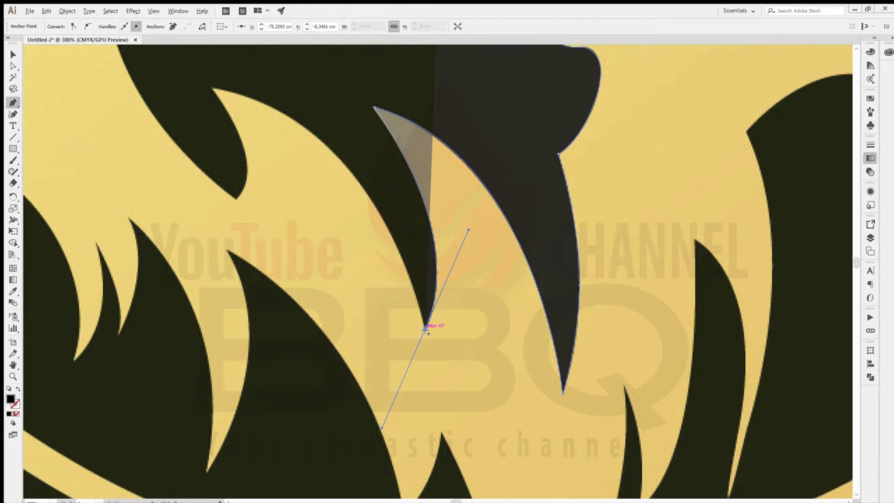
{"action": "left_click_drag", "start_coordinate": [213, 89], "coordinate": [35, 56]}
{"action": "left_click", "coordinate": [213, 89]}
{"action": "left_click_drag", "start_coordinate": [237, 199], "coordinate": [205, 243]}
- Trace the curved back edge of the dark inner mane up to the tip of the long dark strand
{"action": "left_click_drag", "start_coordinate": [222, 173], "coordinate": [395, 418]}
{"action": "left_click_drag", "start_coordinate": [265, 199], "coordinate": [259, 90]}
{"action": "scroll", "coordinate": [355, 180], "scroll_direction": "up", "scroll_amount": 4}
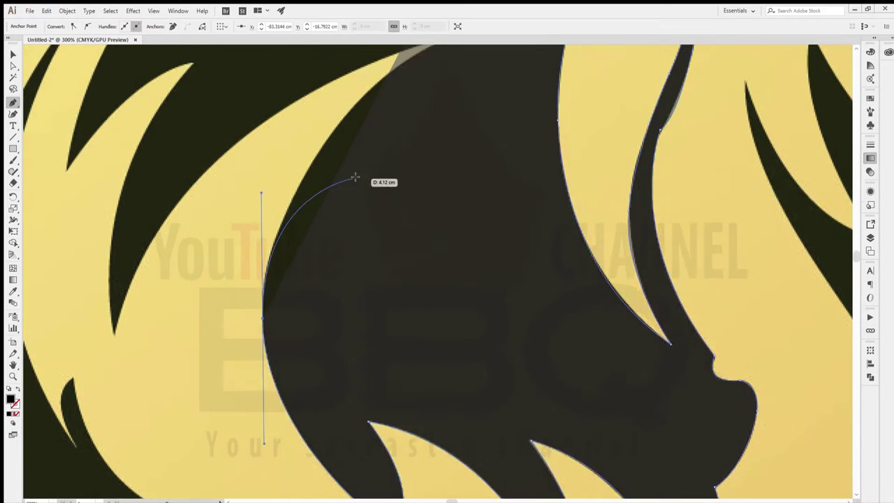
{"action": "left_click_drag", "start_coordinate": [374, 167], "coordinate": [497, 103]}
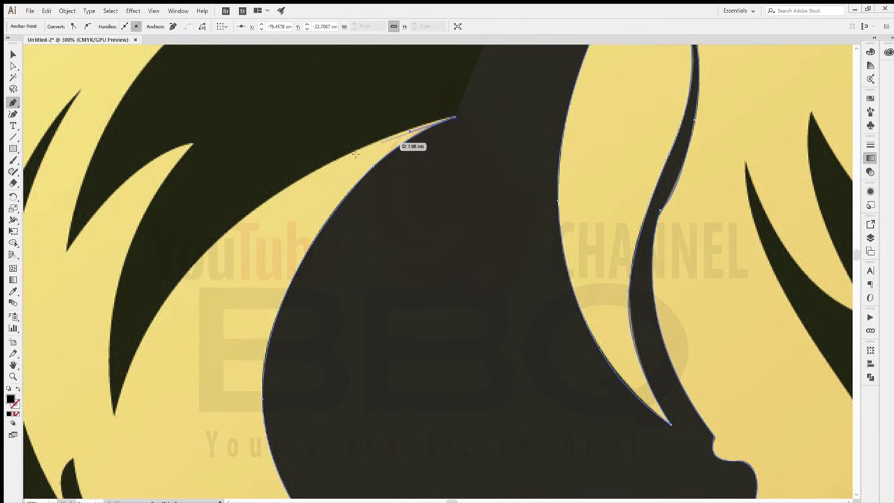
- Extend the path around the pointed strands at the back of the dark inner mane
{"action": "scroll", "coordinate": [223, 353], "scroll_direction": "down", "scroll_amount": 2}
{"action": "left_click_drag", "start_coordinate": [179, 372], "coordinate": [160, 440]}
{"action": "left_click", "coordinate": [180, 326]}
{"action": "left_click_drag", "start_coordinate": [216, 197], "coordinate": [277, 133]}
{"action": "left_click", "coordinate": [217, 197]}
{"action": "left_click_drag", "start_coordinate": [115, 304], "coordinate": [115, 304]}
{"action": "left_click_drag", "start_coordinate": [283, 98], "coordinate": [234, 144]}
{"action": "scroll", "coordinate": [234, 143], "scroll_direction": "up", "scroll_amount": 2}
- Trace the upper strands of the dark inner mane and close the path at its starting point behind the brow
{"action": "left_click_drag", "start_coordinate": [154, 235], "coordinate": [216, 160]}
{"action": "left_click", "coordinate": [188, 164]}
{"action": "left_click", "coordinate": [311, 140]}
{"action": "left_click_drag", "start_coordinate": [230, 103], "coordinate": [162, 123]}
{"action": "scroll", "coordinate": [162, 123], "scroll_direction": "up", "scroll_amount": 3}
{"action": "left_click_drag", "start_coordinate": [402, 196], "coordinate": [518, 267]}
{"action": "left_click_drag", "start_coordinate": [291, 124], "coordinate": [225, 115]}
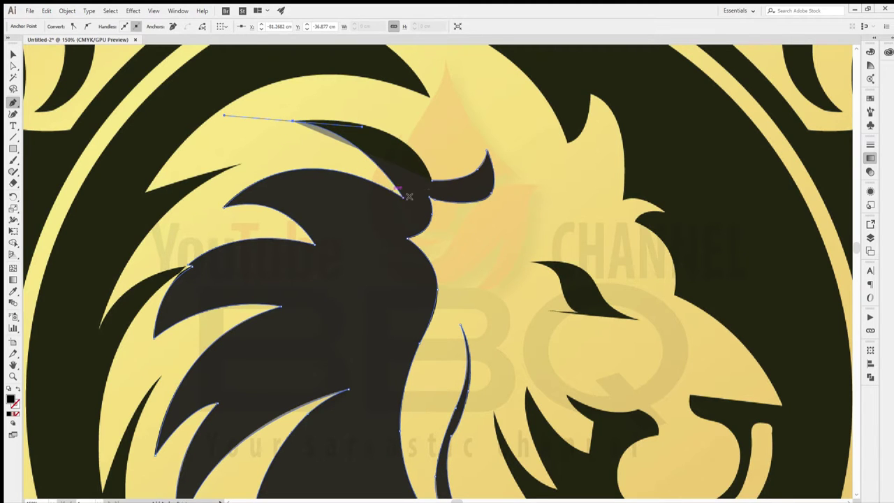
{"action": "scroll", "coordinate": [461, 244], "scroll_direction": "down", "scroll_amount": 3}
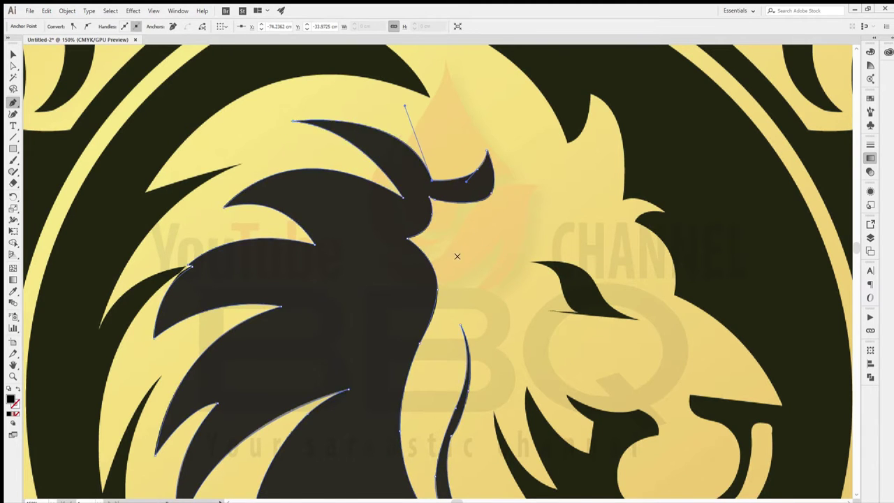
- Trace the lion's eye as a separate closed shape with the Pen tool
{"action": "scroll", "coordinate": [457, 255], "scroll_direction": "down", "scroll_amount": 3}
{"action": "scroll", "coordinate": [461, 143], "scroll_direction": "up", "scroll_amount": 6}
{"action": "scroll", "coordinate": [461, 143], "scroll_direction": "up", "scroll_amount": 2}
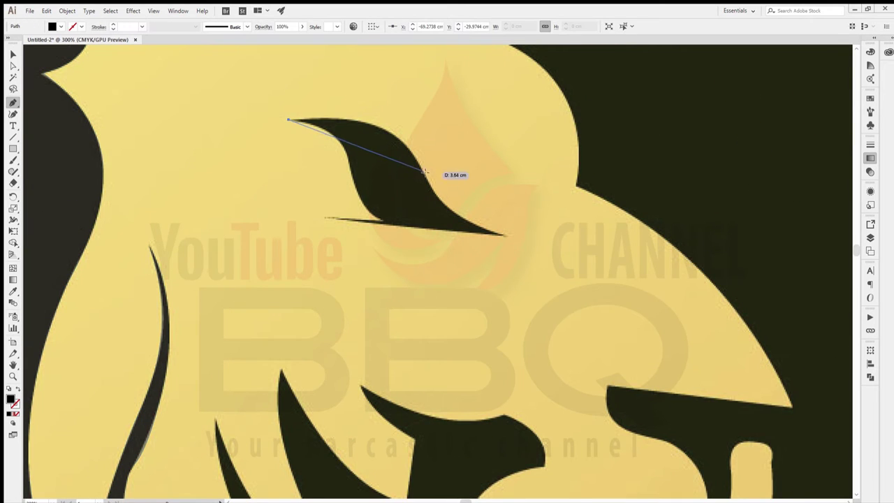
{"action": "left_click_drag", "start_coordinate": [467, 227], "coordinate": [459, 259]}
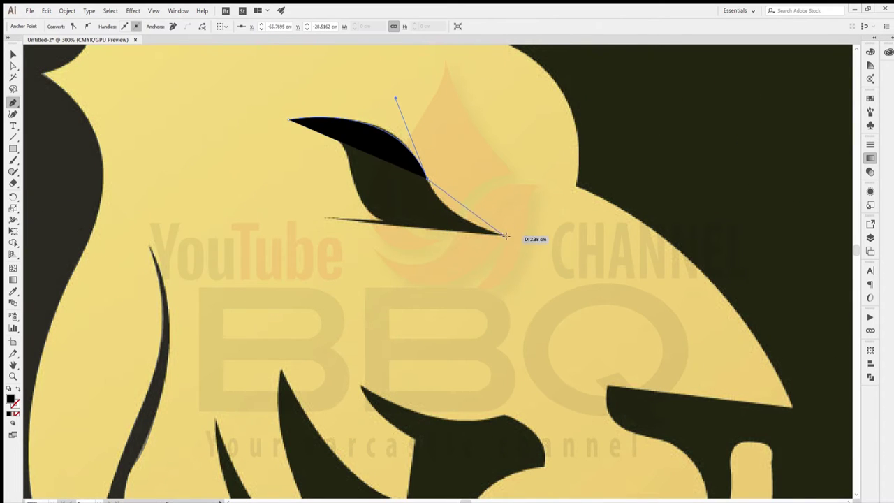
{"action": "left_click_drag", "start_coordinate": [574, 253], "coordinate": [572, 251]}
{"action": "left_click", "coordinate": [13, 54]}
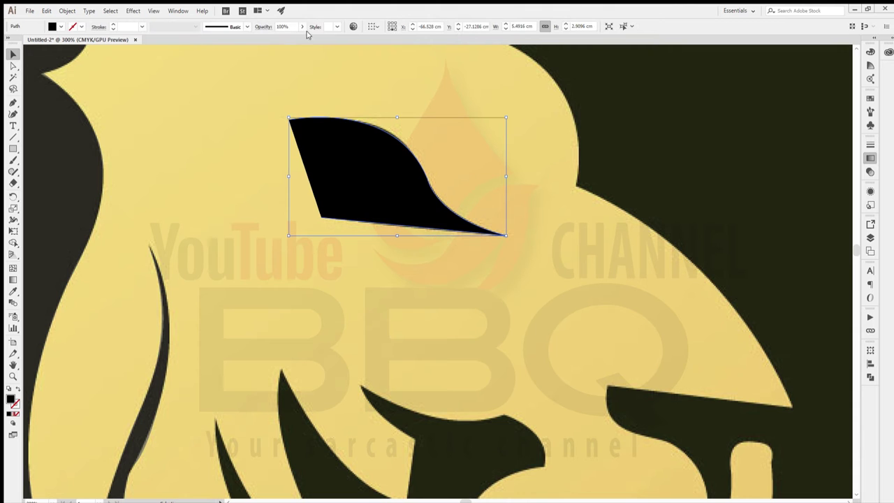
{"action": "left_click", "coordinate": [12, 101]}
{"action": "left_click", "coordinate": [321, 218]}
{"action": "left_click_drag", "start_coordinate": [289, 118], "coordinate": [297, 121]}
- Start a new outer mane path at the lowest tip and trace up to the first notch between the strands
{"action": "key", "text": "ctrl+minus"}
{"action": "key", "text": "ctrl+minus"}
{"action": "key", "text": "ctrl+minus"}
{"action": "key", "text": "ctrl+minus"}
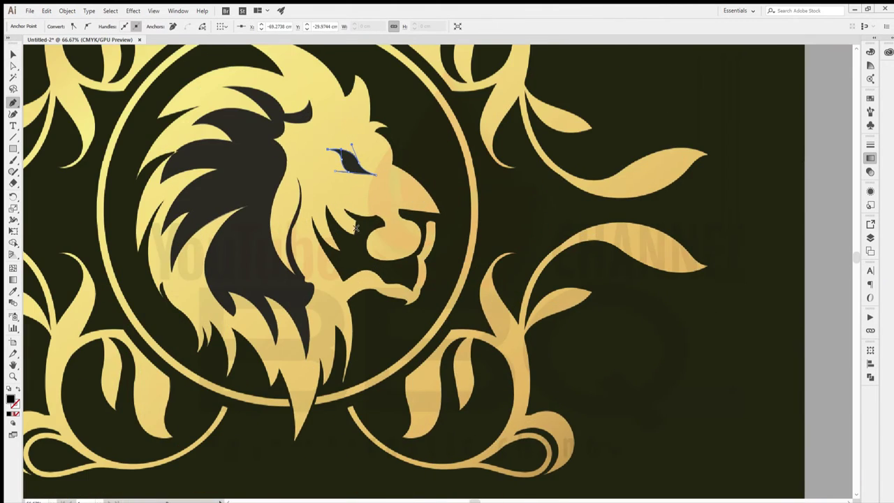
{"action": "key", "text": "ctrl+plus"}
{"action": "key", "text": "ctrl+plus"}
{"action": "left_click_drag", "start_coordinate": [291, 273], "coordinate": [292, 272]}
{"action": "left_click_drag", "start_coordinate": [209, 118], "coordinate": [180, 149]}
{"action": "scroll", "coordinate": [203, 122], "scroll_direction": "up", "scroll_amount": 3}
{"action": "left_click_drag", "start_coordinate": [216, 332], "coordinate": [194, 349]}
- Continue the outer mane path around the next pointed strands and the two small tufts at the lower back
{"action": "scroll", "coordinate": [210, 314], "scroll_direction": "left", "scroll_amount": 3}
{"action": "left_click_drag", "start_coordinate": [224, 155], "coordinate": [120, 92]}
{"action": "left_click_drag", "start_coordinate": [213, 302], "coordinate": [160, 365]}
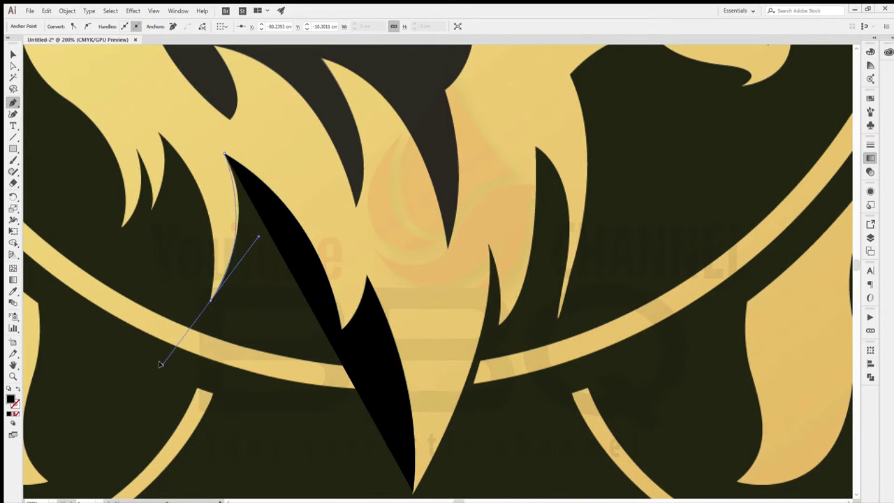
{"action": "scroll", "coordinate": [233, 355], "scroll_direction": "left", "scroll_amount": 3}
{"action": "left_click", "coordinate": [344, 301], "text": "alt"}
{"action": "left_click", "coordinate": [291, 134]}
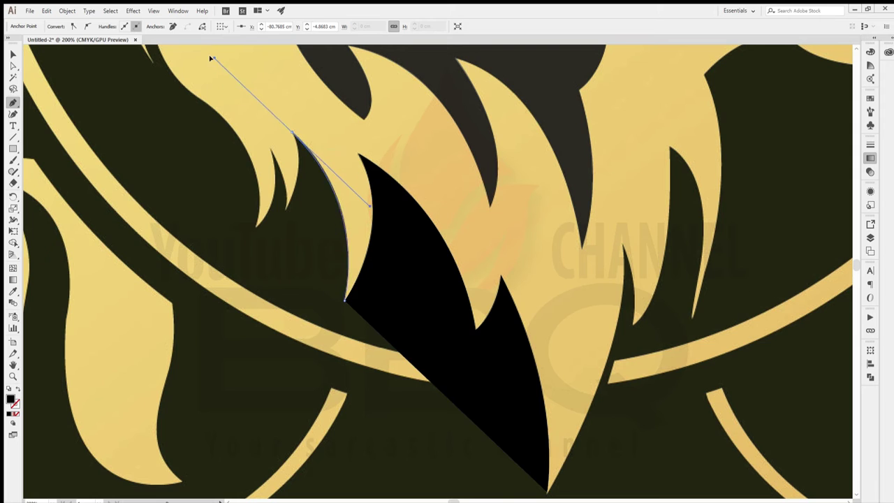
{"action": "left_click_drag", "start_coordinate": [286, 209], "coordinate": [259, 260]}
{"action": "left_click", "coordinate": [264, 145]}
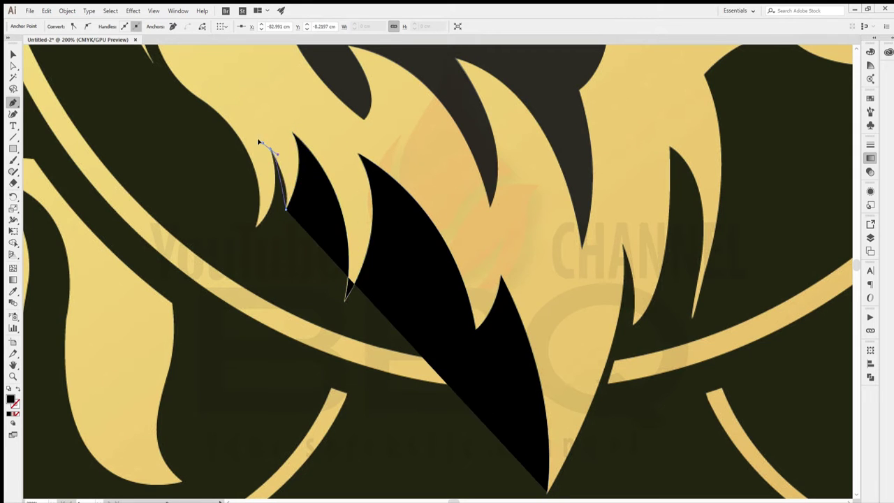
{"action": "left_click_drag", "start_coordinate": [255, 227], "coordinate": [222, 252]}
{"action": "left_click", "coordinate": [255, 227], "text": "alt"}
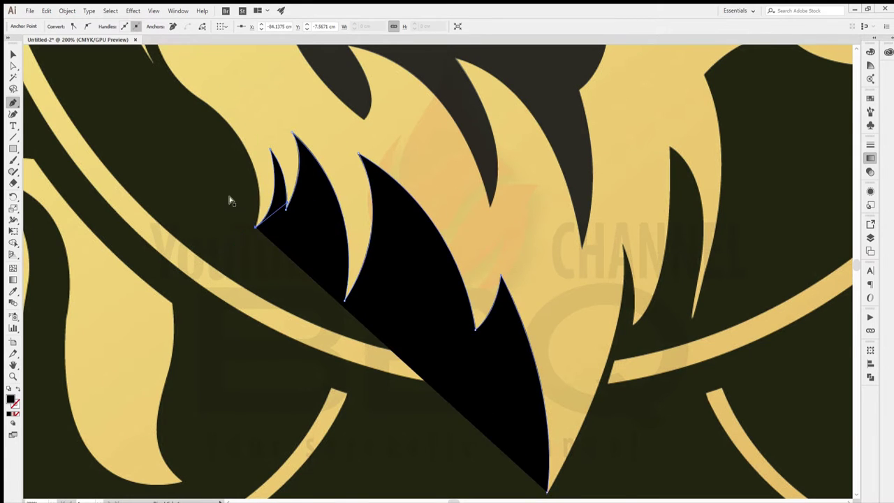
- Trace the outer mane edge up the lion's neck and around the small hook-shaped notch
{"action": "scroll", "coordinate": [307, 196], "scroll_direction": "up", "scroll_amount": 3}
{"action": "scroll", "coordinate": [307, 195], "scroll_direction": "left", "scroll_amount": 3}
{"action": "left_click", "coordinate": [313, 194]}
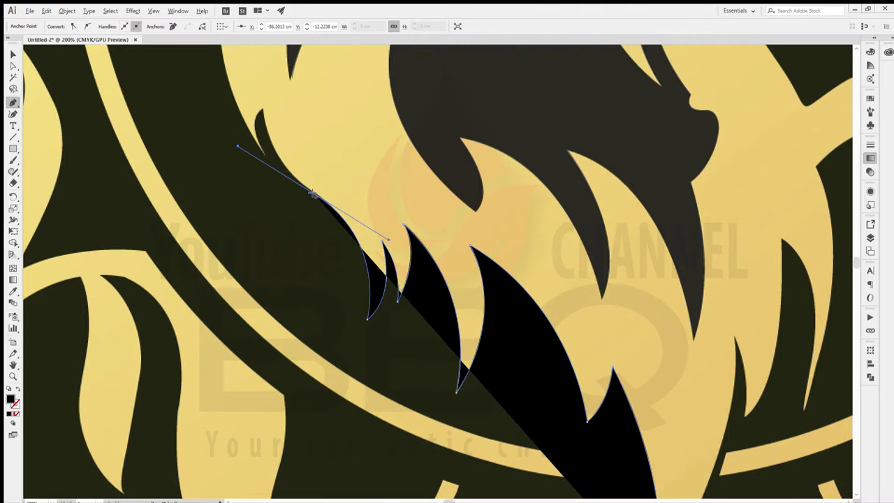
{"action": "left_click", "coordinate": [312, 194]}
{"action": "left_click_drag", "start_coordinate": [256, 57], "coordinate": [256, 61]}
{"action": "scroll", "coordinate": [319, 139], "scroll_direction": "left", "scroll_amount": 3}
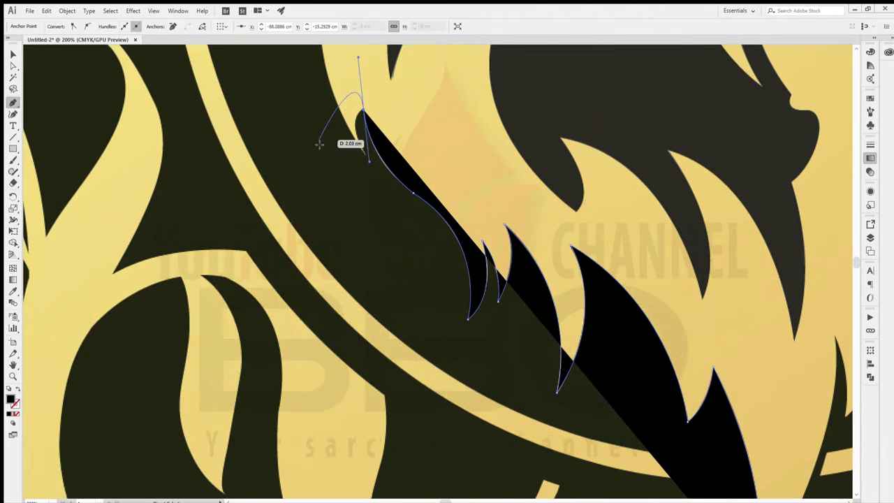
{"action": "scroll", "coordinate": [319, 140], "scroll_direction": "up", "scroll_amount": 2}
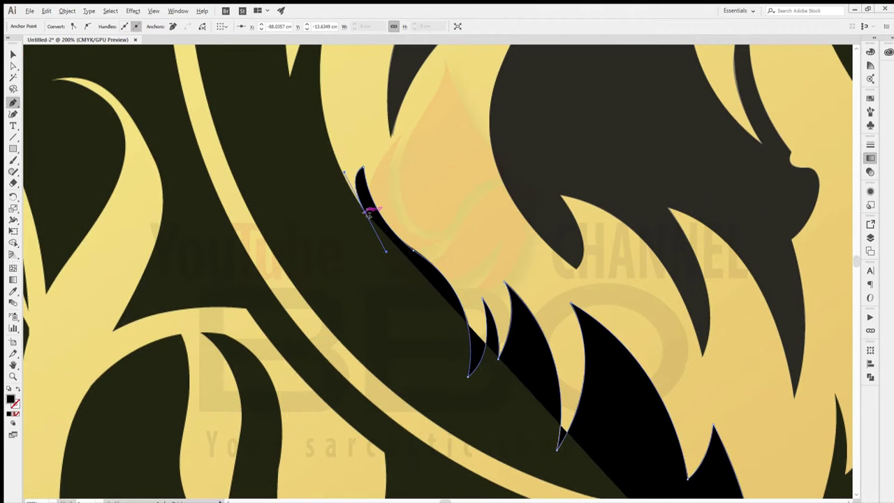
- Continue the outer mane path up the back of the head, around the long narrow notch and the strand above
{"action": "scroll", "coordinate": [356, 203], "scroll_direction": "up", "scroll_amount": 5}
{"action": "left_click_drag", "start_coordinate": [319, 217], "coordinate": [320, 155]}
{"action": "scroll", "coordinate": [349, 105], "scroll_direction": "up", "scroll_amount": 4}
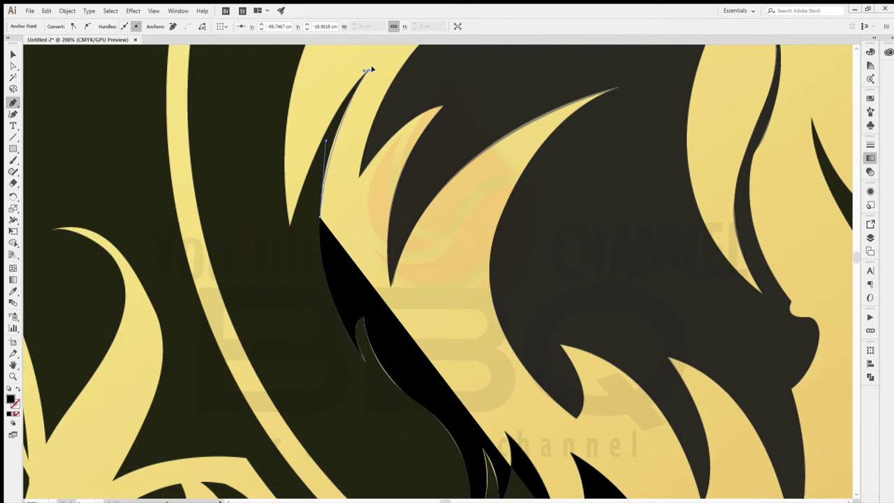
{"action": "left_click_drag", "start_coordinate": [368, 185], "coordinate": [400, 91]}
{"action": "left_click_drag", "start_coordinate": [289, 342], "coordinate": [333, 187]}
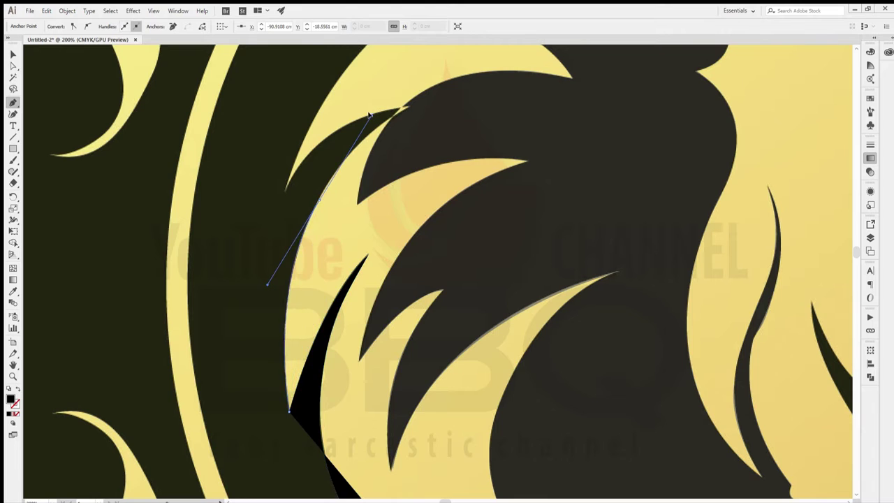
{"action": "left_click_drag", "start_coordinate": [372, 140], "coordinate": [412, 102]}
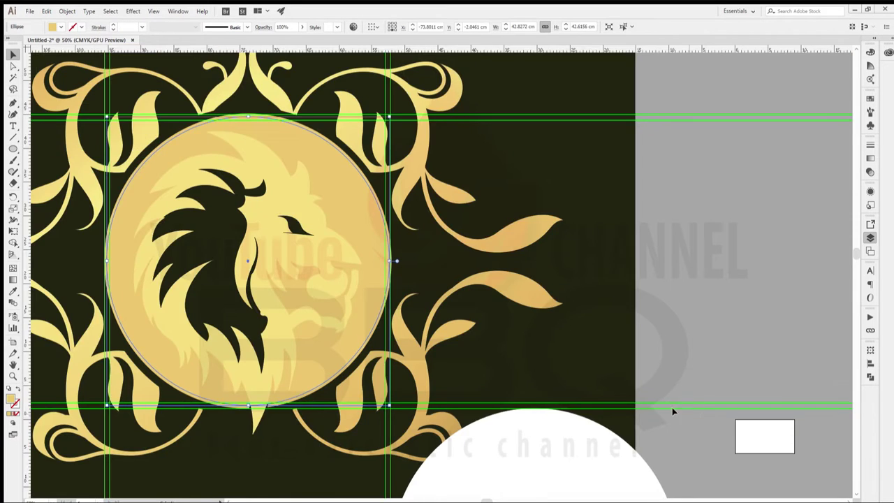
- Check the traced lion and circle emblem on its own without the reference image
{"action": "key", "text": "ctrl+minus"}
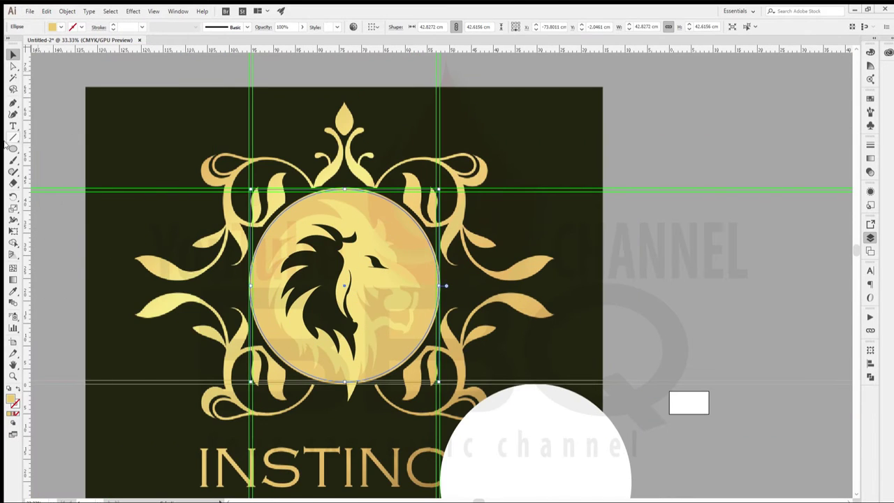
{"action": "left_click", "coordinate": [679, 297]}
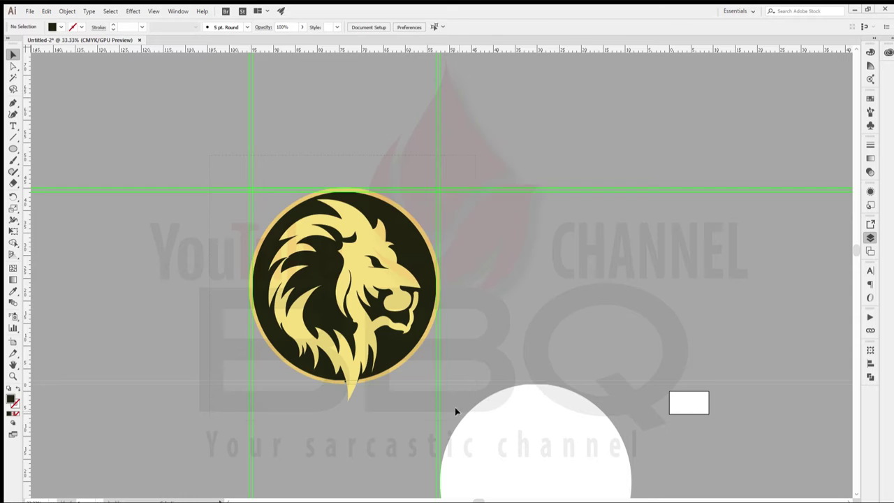
{"action": "left_click", "coordinate": [430, 298]}
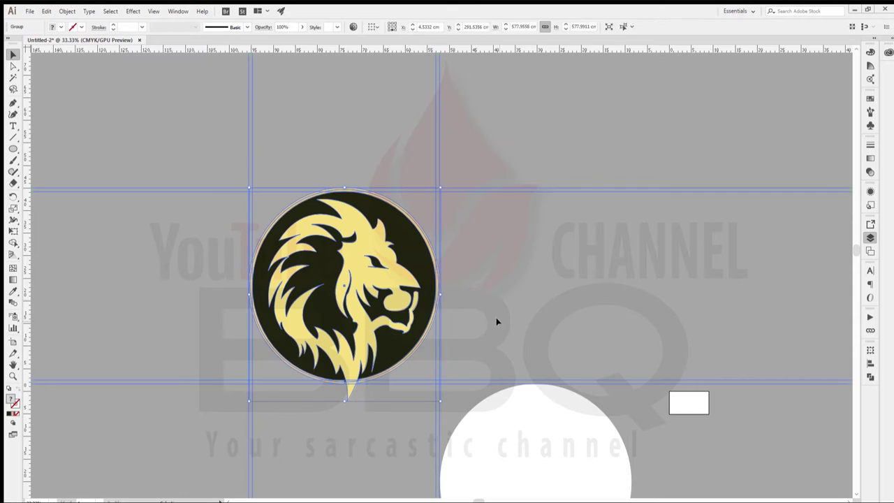
{"action": "left_click", "coordinate": [683, 261]}
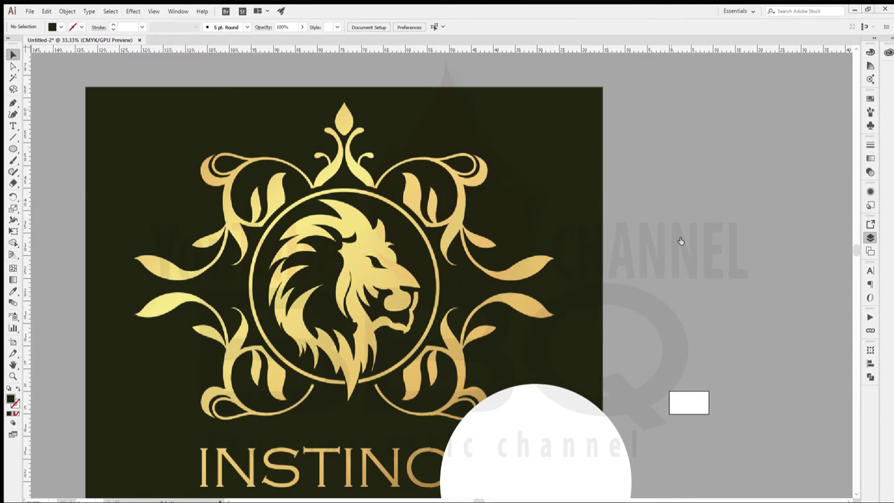
- Examine the reference logo as a whole and its floral scroll beneath the circle up close
{"action": "scroll", "coordinate": [558, 315], "scroll_direction": "up", "scroll_amount": 2}
{"action": "scroll", "coordinate": [522, 359], "scroll_direction": "down", "scroll_amount": 4}
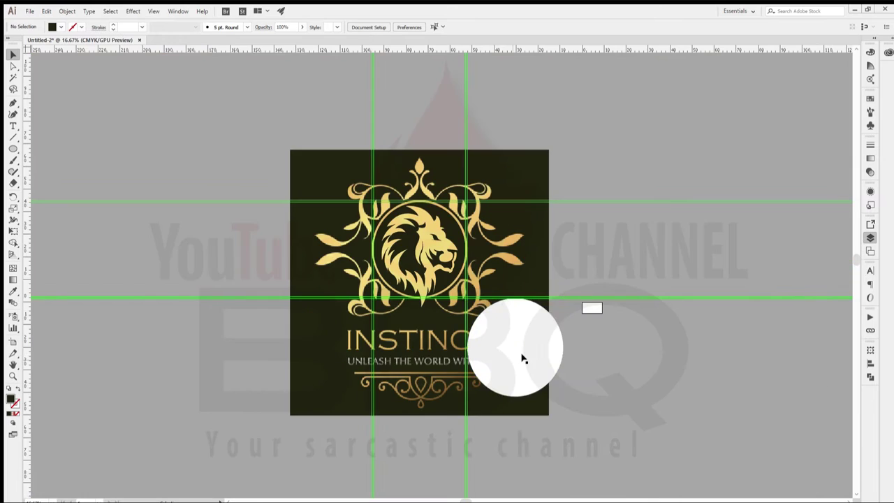
{"action": "scroll", "coordinate": [449, 399], "scroll_direction": "up", "scroll_amount": 3}
{"action": "scroll", "coordinate": [610, 184], "scroll_direction": "up", "scroll_amount": 3}
{"action": "scroll", "coordinate": [610, 184], "scroll_direction": "down", "scroll_amount": 3}
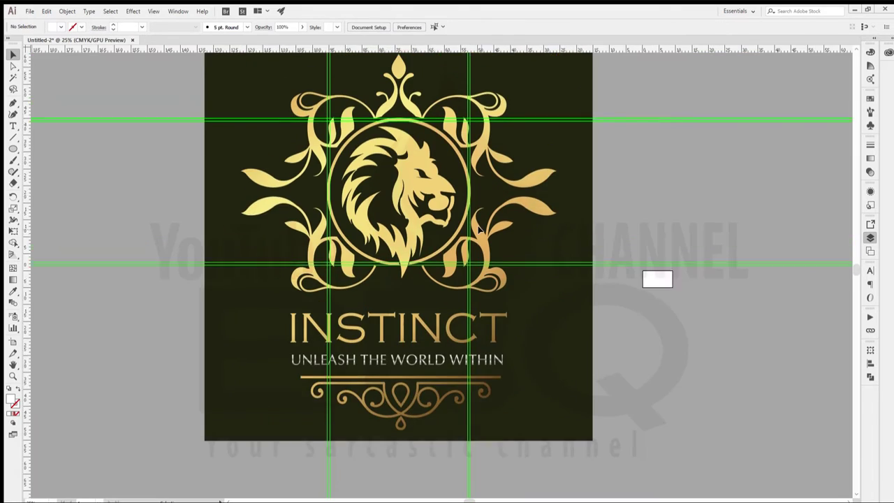
{"action": "scroll", "coordinate": [478, 280], "scroll_direction": "up", "scroll_amount": 2}
{"action": "scroll", "coordinate": [478, 279], "scroll_direction": "down", "scroll_amount": 3}
{"action": "scroll", "coordinate": [37, 134], "scroll_direction": "up", "scroll_amount": 6}
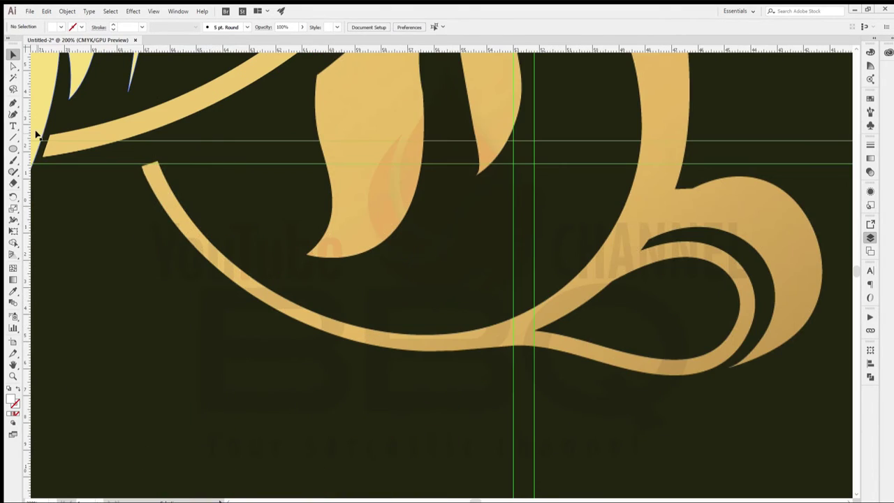
- Start a Pen path along the inner edge of the lower-right floral scroll, from the stem's free end around to the small inner leaf
{"action": "left_click", "coordinate": [157, 161]}
{"action": "left_click_drag", "start_coordinate": [305, 307], "coordinate": [412, 344]}
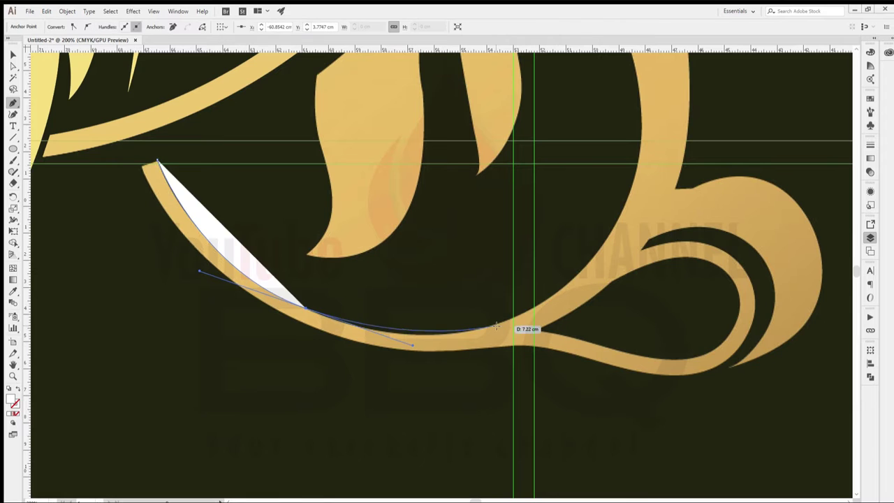
{"action": "left_click_drag", "start_coordinate": [519, 318], "coordinate": [590, 282]}
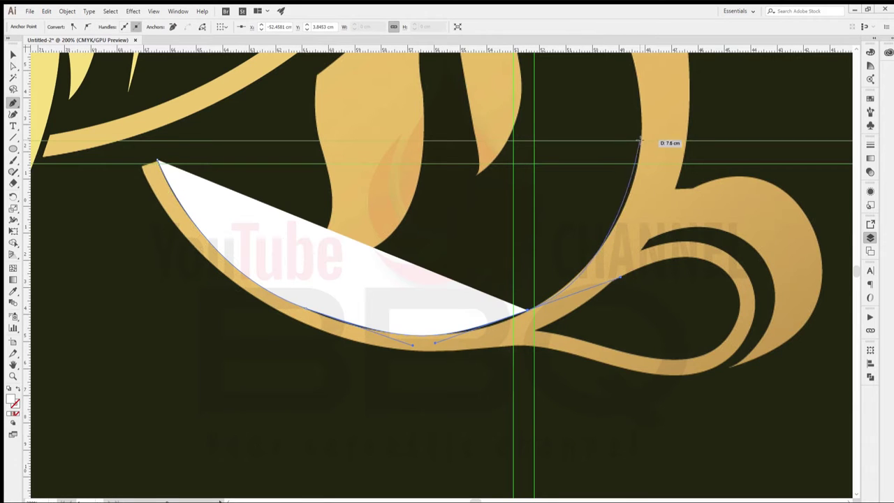
{"action": "left_click", "coordinate": [634, 83]}
{"action": "scroll", "coordinate": [594, 193], "scroll_direction": "down", "scroll_amount": 2}
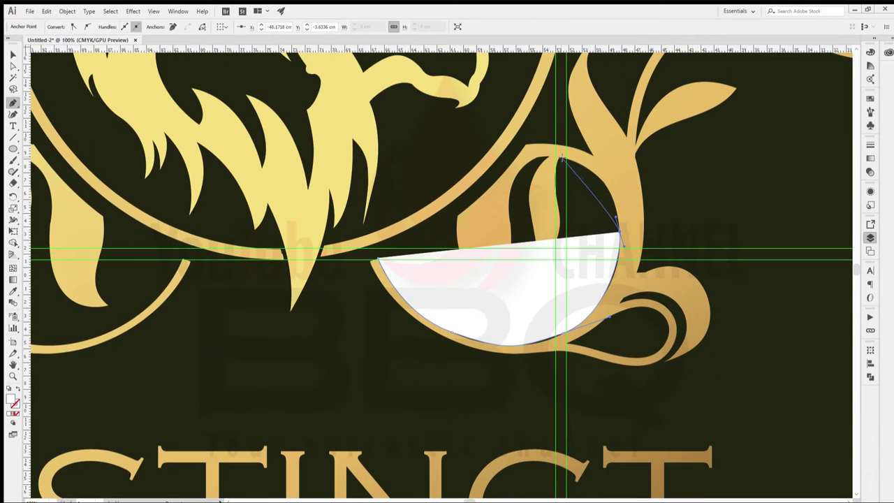
{"action": "left_click_drag", "start_coordinate": [561, 157], "coordinate": [548, 162]}
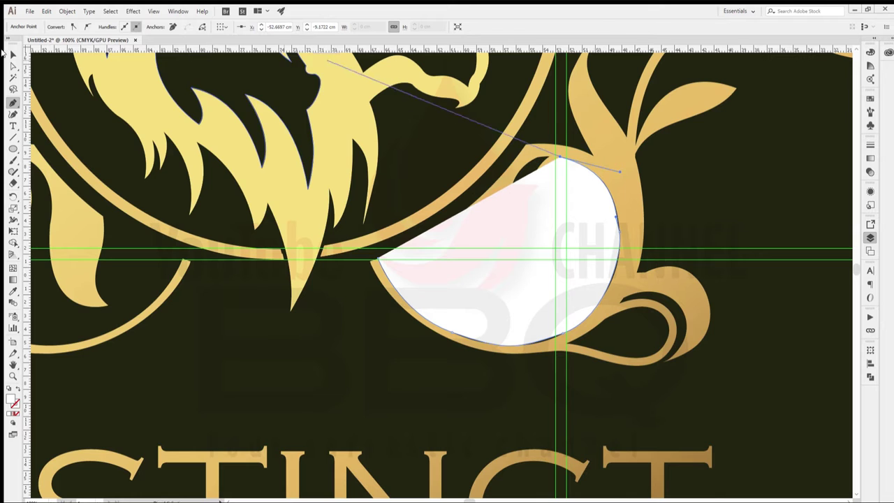
- Lower the opacity of the scroll path to 46% so the reference shows through
{"action": "key", "text": "Return"}
{"action": "key", "text": "4"}
{"action": "key", "text": "6"}
{"action": "scroll", "coordinate": [522, 232], "scroll_direction": "up", "scroll_amount": 1}
{"action": "scroll", "coordinate": [523, 233], "scroll_direction": "up", "scroll_amount": 1}
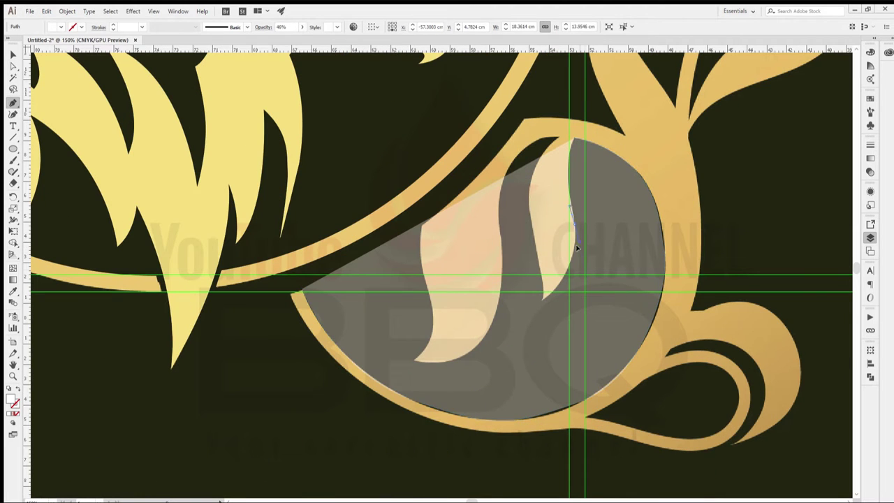
- Clear the horizontal and vertical guides from the artwork
{"action": "key", "text": "v"}
{"action": "scroll", "coordinate": [542, 234], "scroll_direction": "down", "scroll_amount": 5}
{"action": "key", "text": "ctrl+a"}
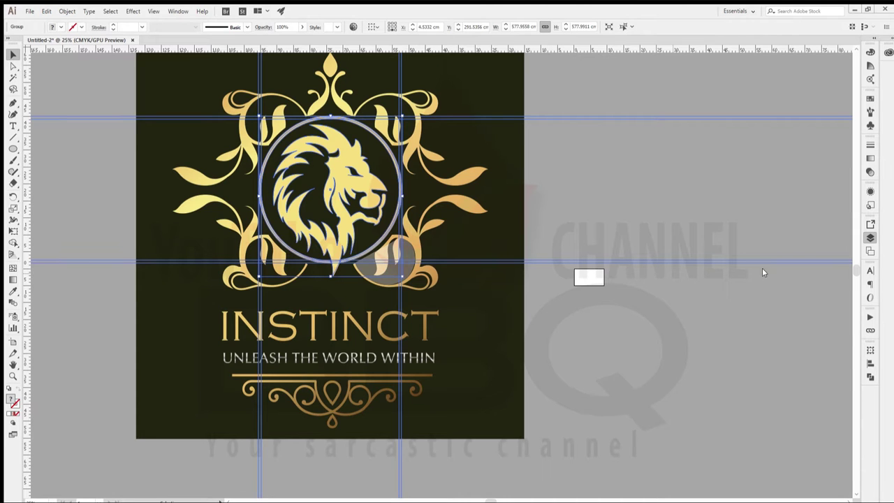
{"action": "left_click", "coordinate": [595, 301]}
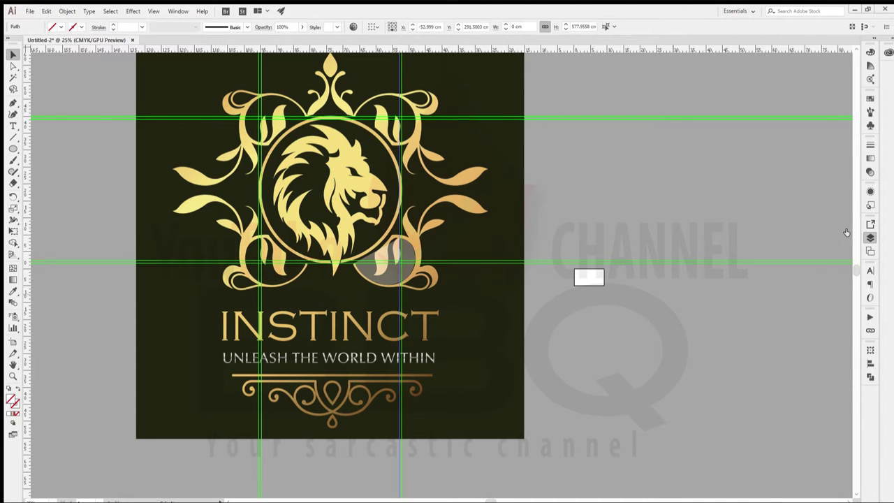
{"action": "left_click", "coordinate": [846, 262]}
- Resume the semi-transparent scroll path and trace both sides of the small inner leaf and the start of the gap beside it
{"action": "left_click", "coordinate": [391, 257]}
{"action": "scroll", "coordinate": [398, 256], "scroll_direction": "up", "scroll_amount": 4}
{"action": "left_click", "coordinate": [13, 103]}
{"action": "scroll", "coordinate": [536, 244], "scroll_direction": "up", "scroll_amount": 3}
{"action": "left_click_drag", "start_coordinate": [440, 181], "coordinate": [440, 236]}
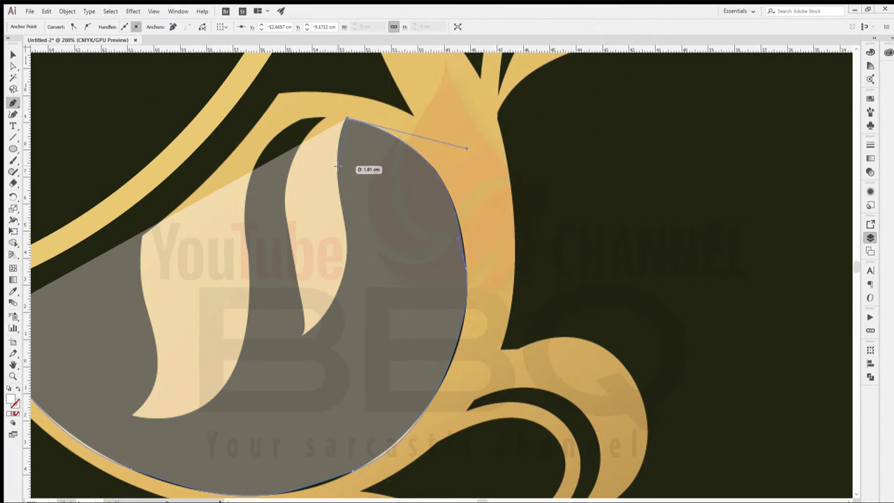
{"action": "left_click_drag", "start_coordinate": [337, 166], "coordinate": [358, 230]}
{"action": "left_click_drag", "start_coordinate": [345, 264], "coordinate": [344, 297]}
{"action": "left_click_drag", "start_coordinate": [280, 350], "coordinate": [299, 337]}
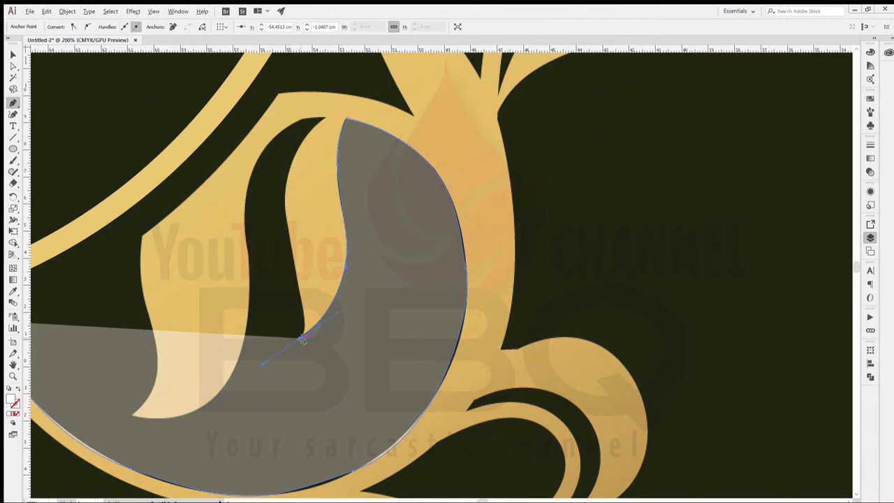
{"action": "left_click_drag", "start_coordinate": [291, 226], "coordinate": [291, 228]}
{"action": "left_click_drag", "start_coordinate": [290, 163], "coordinate": [290, 166]}
{"action": "left_click_drag", "start_coordinate": [323, 116], "coordinate": [258, 143]}
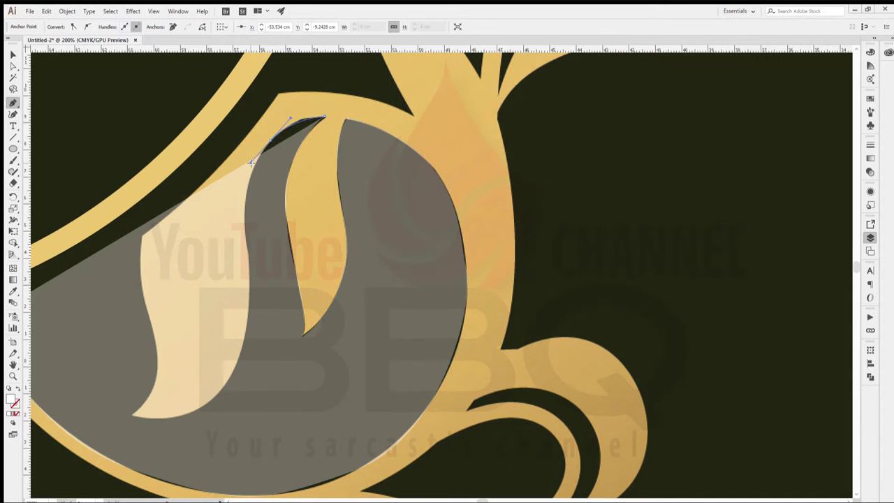
- Continue the path around the large inner leaf, through its lower tip and up its outer edge to the arch's corner
{"action": "scroll", "coordinate": [246, 209], "scroll_direction": "down", "scroll_amount": 2}
{"action": "left_click_drag", "start_coordinate": [219, 356], "coordinate": [194, 393]}
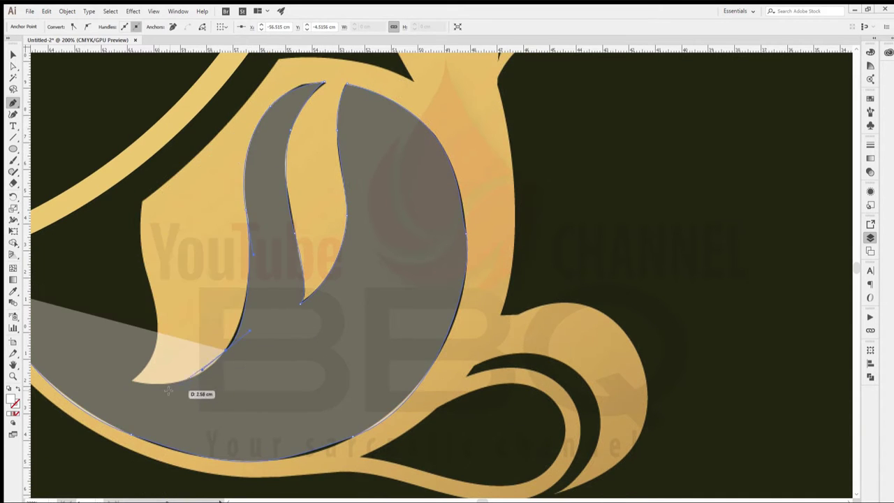
{"action": "left_click_drag", "start_coordinate": [129, 379], "coordinate": [227, 365]}
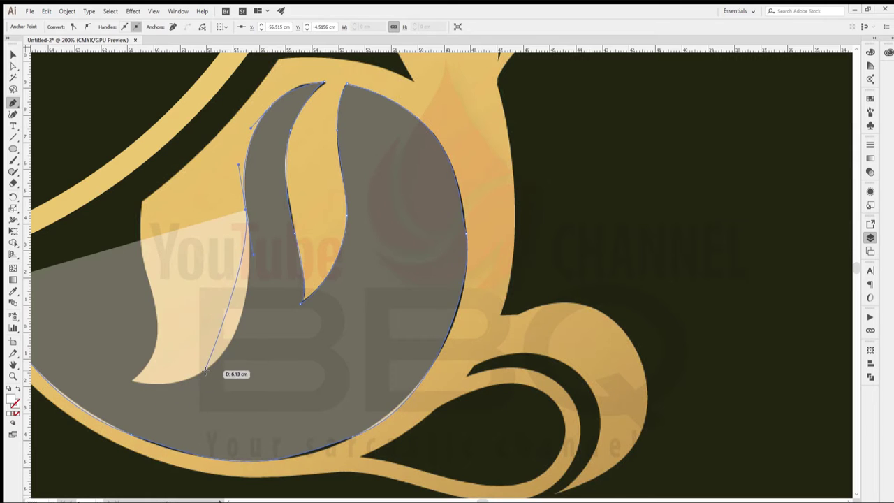
{"action": "left_click_drag", "start_coordinate": [158, 390], "coordinate": [129, 382]}
{"action": "left_click_drag", "start_coordinate": [151, 301], "coordinate": [140, 213]}
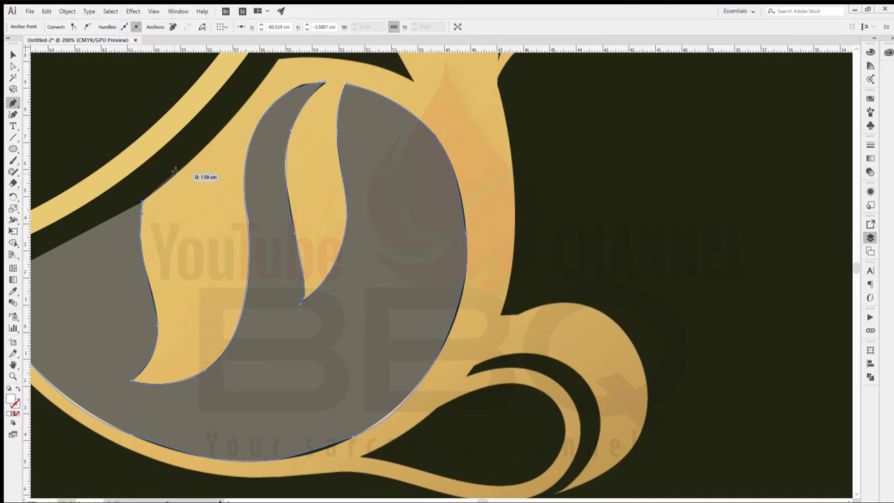
{"action": "scroll", "coordinate": [275, 117], "scroll_direction": "up", "scroll_amount": 2}
{"action": "left_click", "coordinate": [280, 121]}
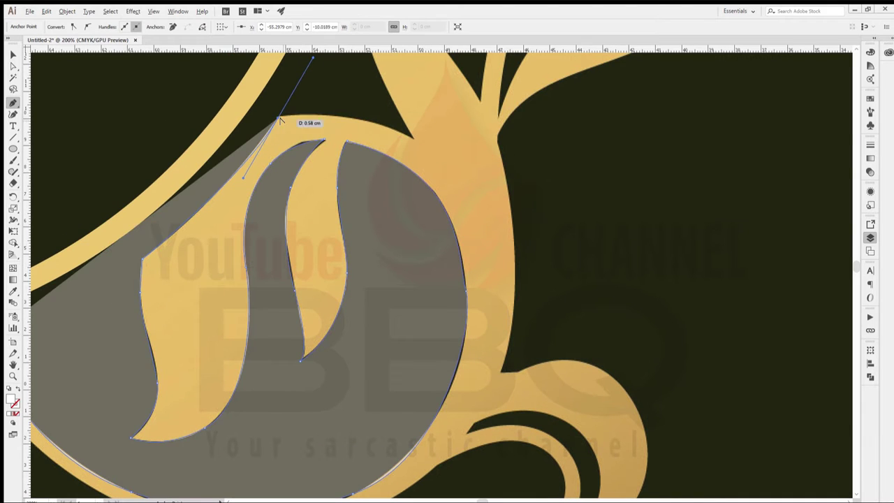
- Trace the top of the arch and the curled, pointed leaf above it down to the stem junction
{"action": "left_click_drag", "start_coordinate": [412, 139], "coordinate": [474, 175]}
{"action": "scroll", "coordinate": [475, 175], "scroll_direction": "up", "scroll_amount": 6}
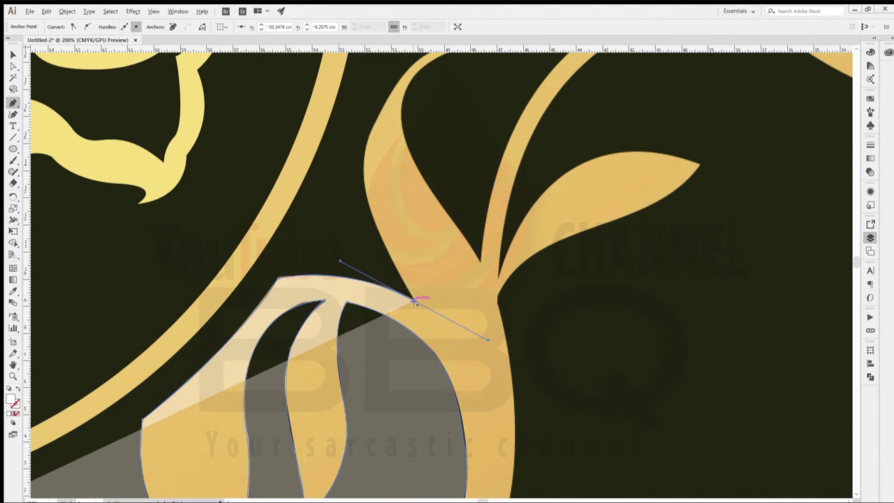
{"action": "left_click_drag", "start_coordinate": [361, 157], "coordinate": [363, 107]}
{"action": "scroll", "coordinate": [419, 140], "scroll_direction": "up", "scroll_amount": 3}
{"action": "left_click_drag", "start_coordinate": [473, 141], "coordinate": [534, 158]}
{"action": "left_click_drag", "start_coordinate": [401, 202], "coordinate": [395, 266]}
{"action": "left_click_drag", "start_coordinate": [434, 286], "coordinate": [472, 345]}
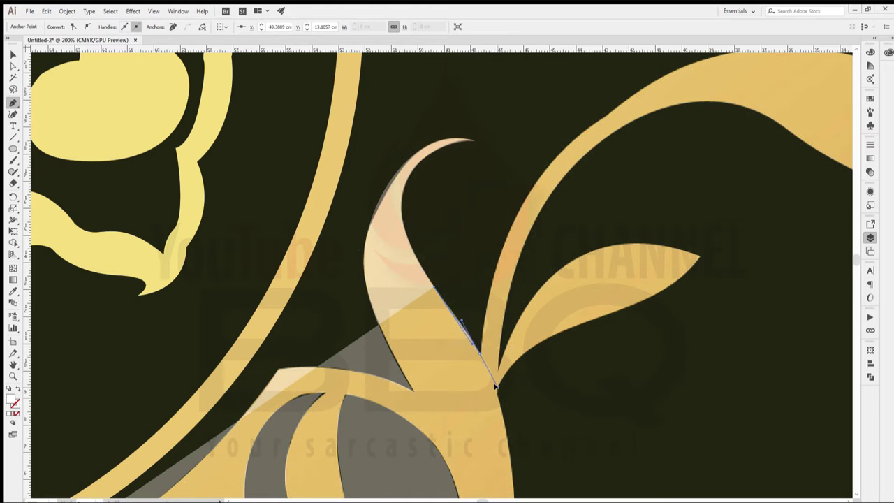
- Trace the long curved stem and its large leaf, then return along the underside to the junction
{"action": "scroll", "coordinate": [495, 386], "scroll_direction": "down", "scroll_amount": 2}
{"action": "left_click_drag", "start_coordinate": [466, 220], "coordinate": [522, 193]}
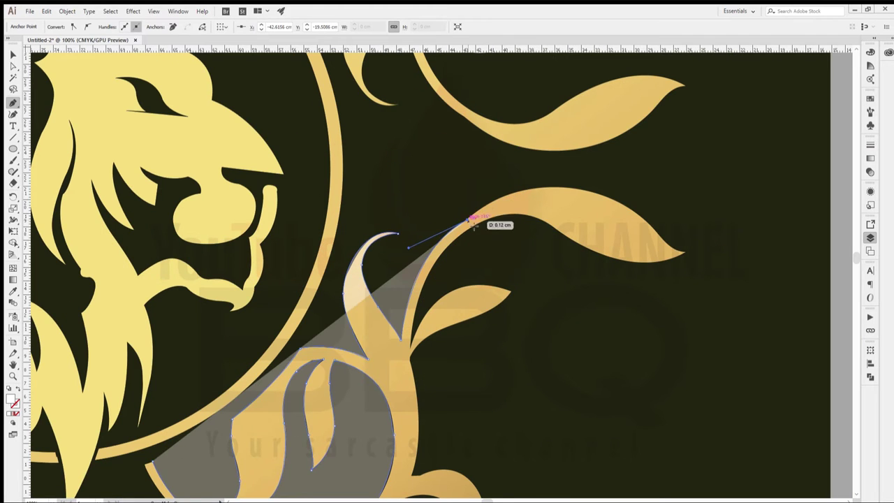
{"action": "scroll", "coordinate": [492, 198], "scroll_direction": "right", "scroll_amount": 3}
{"action": "left_click_drag", "start_coordinate": [462, 193], "coordinate": [551, 254]}
{"action": "left_click_drag", "start_coordinate": [475, 260], "coordinate": [379, 216]}
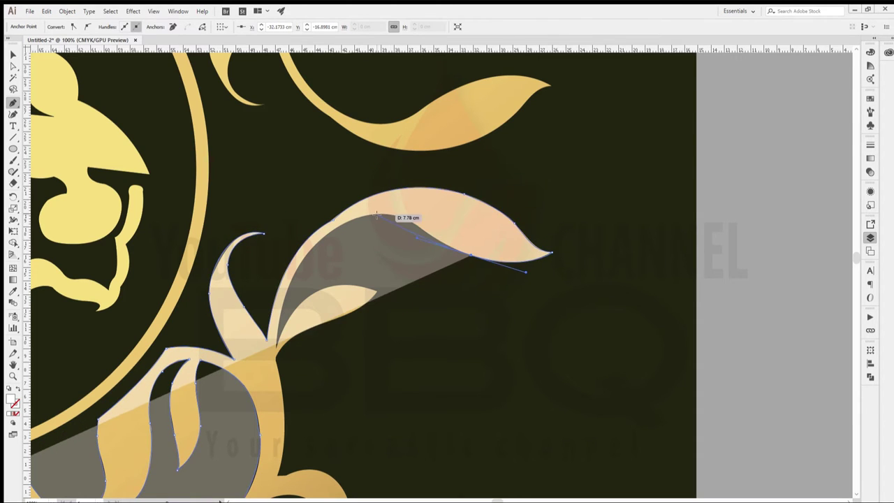
{"action": "key", "text": "Escape"}
{"action": "left_click", "coordinate": [358, 217]}
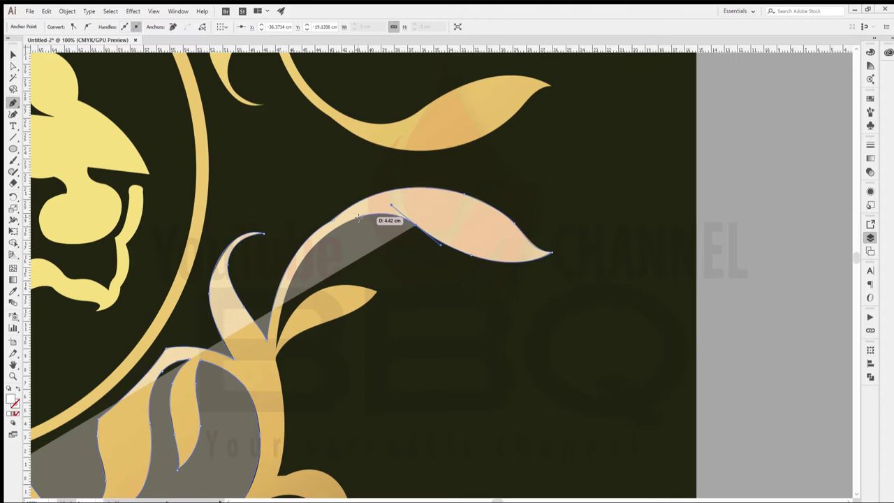
{"action": "left_click_drag", "start_coordinate": [276, 342], "coordinate": [261, 457]}
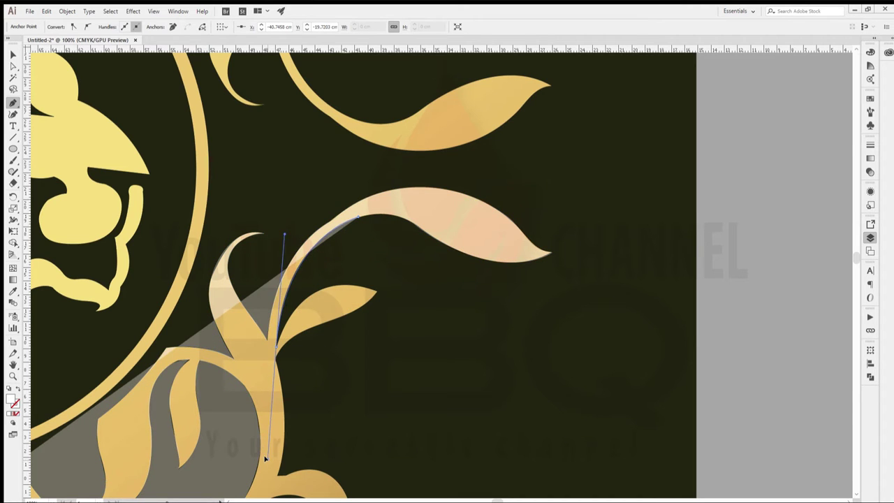
- Trace the small side leaf around its tip and continue down the main stem's outer edge to the lower curl
{"action": "scroll", "coordinate": [272, 349], "scroll_direction": "down", "scroll_amount": 2}
{"action": "scroll", "coordinate": [275, 279], "scroll_direction": "up", "scroll_amount": 1}
{"action": "left_click_drag", "start_coordinate": [427, 202], "coordinate": [539, 247]}
{"action": "left_click", "coordinate": [425, 201]}
{"action": "left_click", "coordinate": [281, 274]}
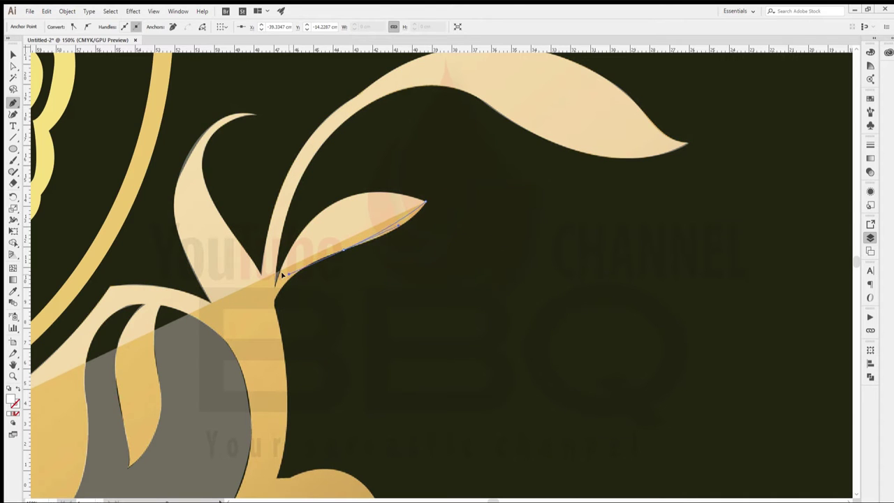
{"action": "scroll", "coordinate": [297, 314], "scroll_direction": "down", "scroll_amount": 4}
{"action": "left_click_drag", "start_coordinate": [276, 339], "coordinate": [250, 392]}
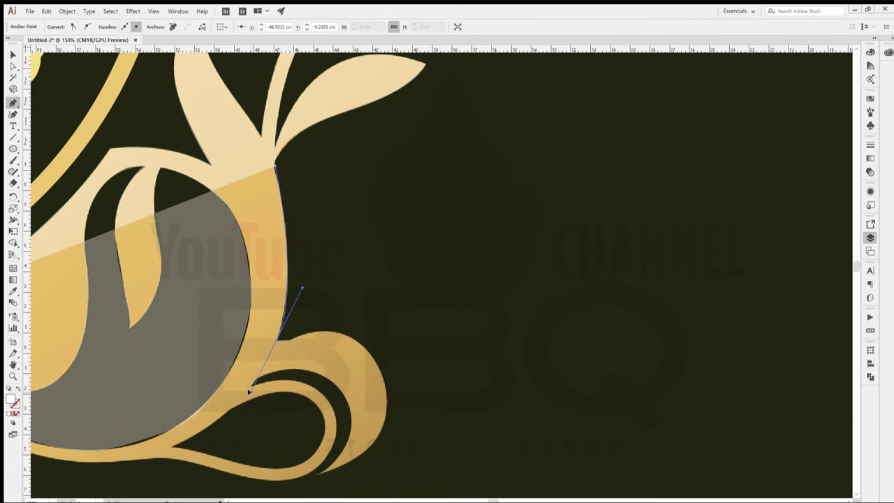
- Trace the thick lower curl to its tip and back along the narrow gap onto the outside of the teardrop loop
{"action": "scroll", "coordinate": [285, 340], "scroll_direction": "down", "scroll_amount": 5}
{"action": "scroll", "coordinate": [381, 368], "scroll_direction": "up", "scroll_amount": 3}
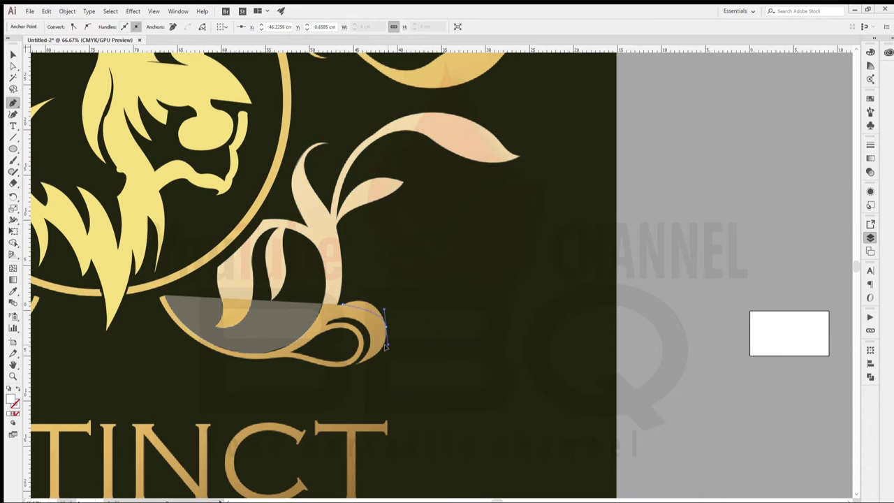
{"action": "left_click_drag", "start_coordinate": [357, 362], "coordinate": [325, 323]}
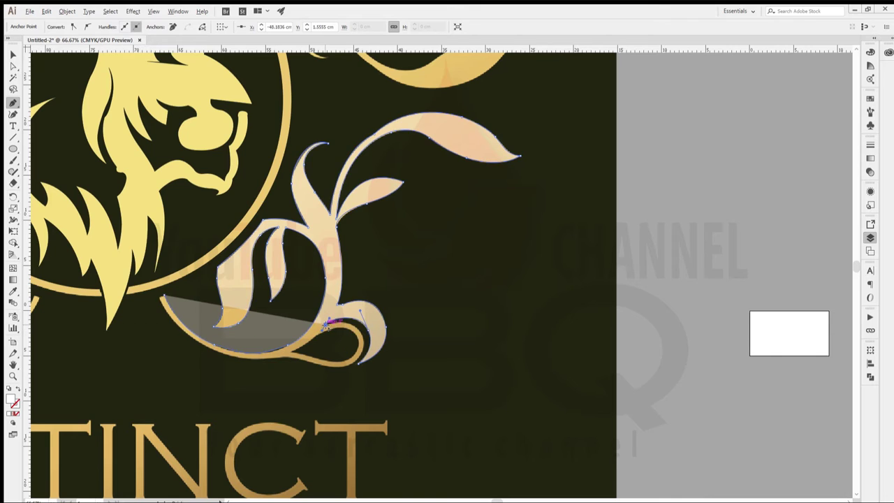
{"action": "left_click_drag", "start_coordinate": [358, 361], "coordinate": [381, 282]}
{"action": "scroll", "coordinate": [377, 360], "scroll_direction": "up", "scroll_amount": 2}
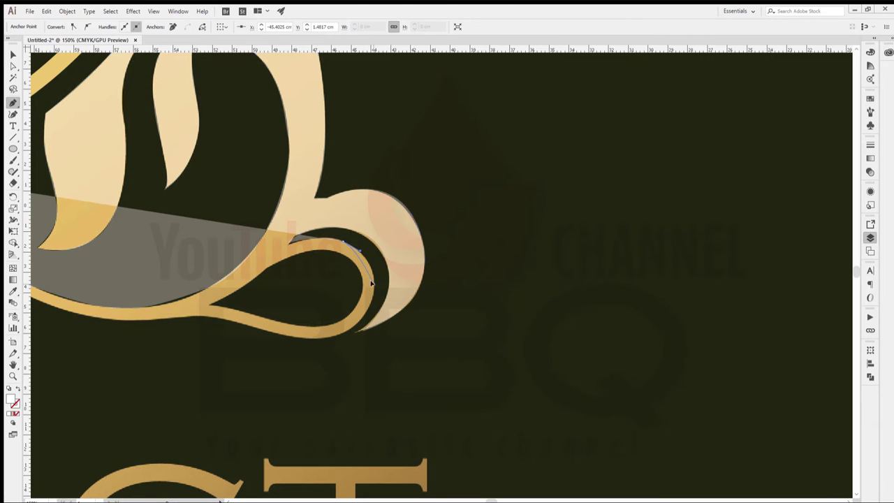
- Trace the underside of the loop and the thin stem back to the starting point, closing the scroll path
{"action": "left_click_drag", "start_coordinate": [361, 329], "coordinate": [288, 336]}
{"action": "left_click_drag", "start_coordinate": [235, 319], "coordinate": [257, 295]}
{"action": "scroll", "coordinate": [175, 329], "scroll_direction": "left", "scroll_amount": 5}
{"action": "mouse_move", "coordinate": [158, 180]}
{"action": "left_mouse_down"}
{"action": "mouse_move", "coordinate": [162, 204]}
{"action": "mouse_move", "coordinate": [139, 158]}
{"action": "mouse_move", "coordinate": [150, 175]}
{"action": "left_mouse_up"}
- Draw a closed teardrop shape over the opening inside the scroll's lower loop
{"action": "scroll", "coordinate": [150, 175], "scroll_direction": "right", "scroll_amount": 5}
{"action": "scroll", "coordinate": [150, 175], "scroll_direction": "down", "scroll_amount": 2}
{"action": "key", "text": "ctrl+plus"}
{"action": "left_click_drag", "start_coordinate": [219, 244], "coordinate": [288, 198]}
{"action": "left_click_drag", "start_coordinate": [366, 170], "coordinate": [410, 187]}
{"action": "left_click_drag", "start_coordinate": [423, 257], "coordinate": [409, 273]}
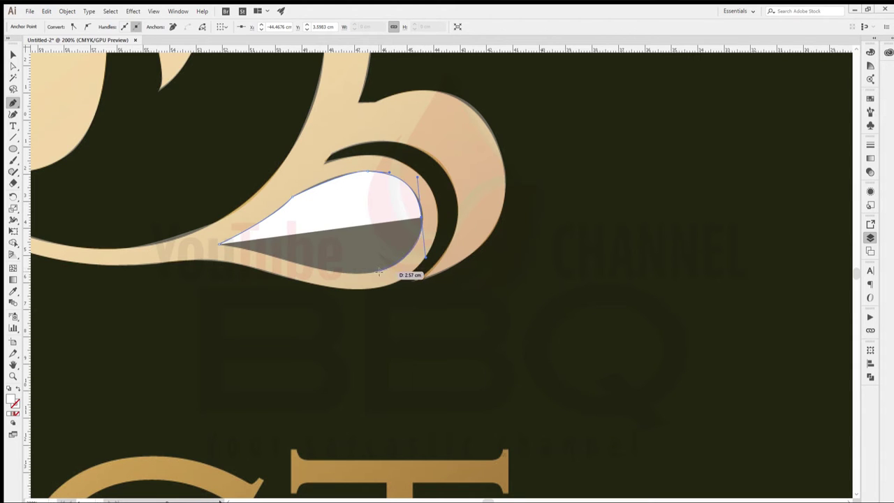
{"action": "left_click_drag", "start_coordinate": [300, 263], "coordinate": [220, 245]}
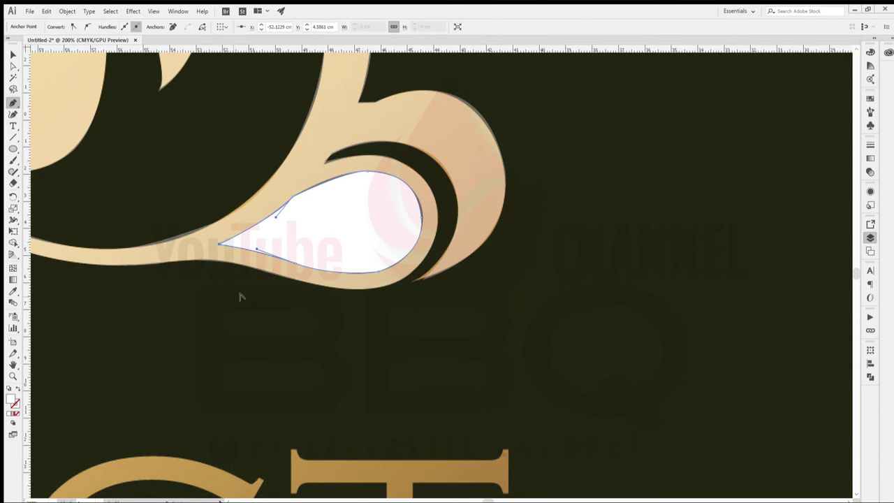
- Select the scroll and teardrop shapes together and subtract the teardrop from the scroll with Pathfinder
{"action": "key", "text": "ctrl+minus"}
{"action": "key", "text": "ctrl+minus"}
{"action": "key", "text": "v"}
{"action": "left_click", "coordinate": [286, 200]}
{"action": "key", "text": "ctrl+minus"}
{"action": "key", "text": "ctrl+minus"}
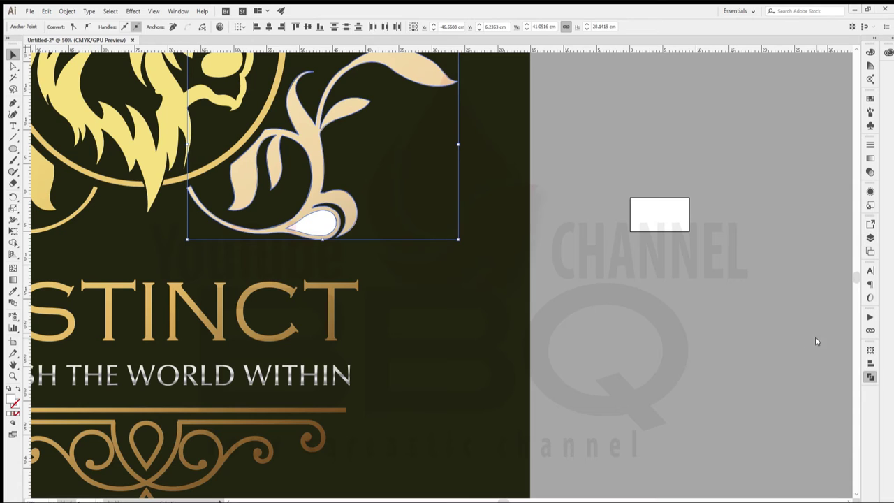
- Apply the lion's pale yellow fill to the scroll by sampling it with the Eyedropper
{"action": "key", "text": "d"}
{"action": "left_click", "coordinate": [13, 291]}
{"action": "left_click", "coordinate": [158, 168]}
{"action": "left_click", "coordinate": [588, 254], "text": "ctrl"}
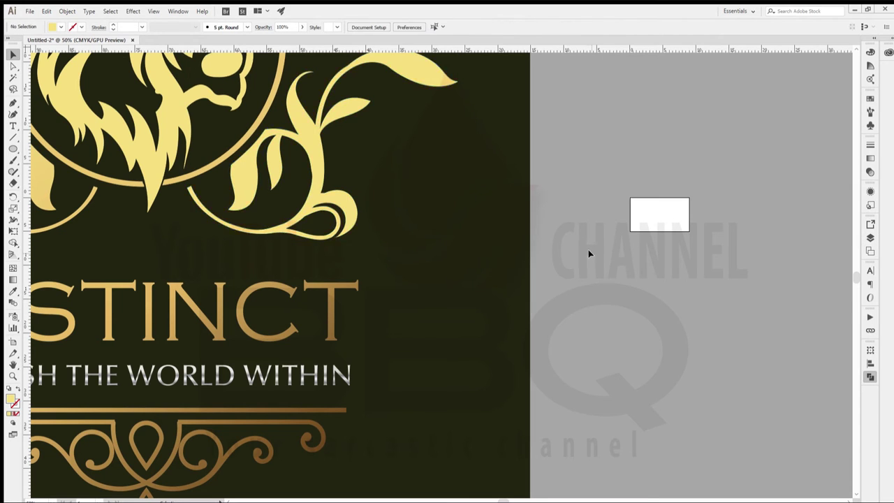
- Place a horizontally mirrored copy of the yellow scroll over the lower-left floral ornament of the reference
{"action": "scroll", "coordinate": [559, 260], "scroll_direction": "down", "scroll_amount": 2}
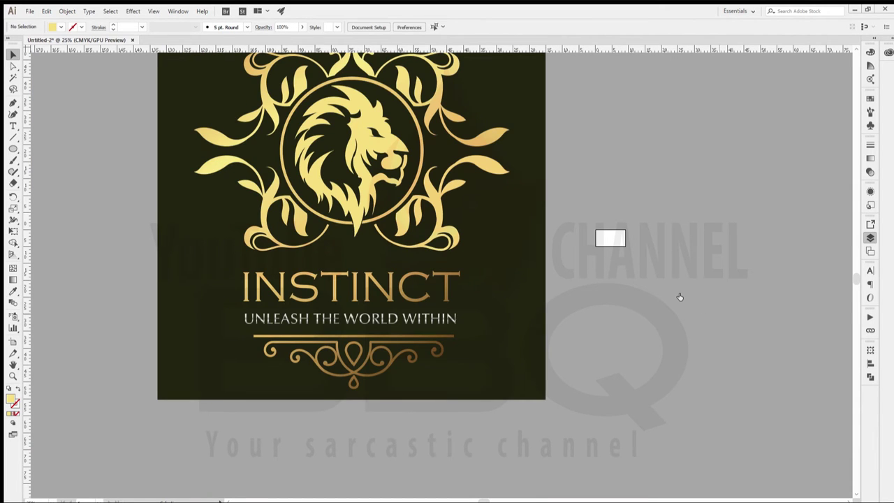
{"action": "left_click_drag", "start_coordinate": [401, 205], "coordinate": [375, 200]}
{"action": "scroll", "coordinate": [335, 146], "scroll_direction": "up", "scroll_amount": 5}
{"action": "scroll", "coordinate": [84, 156], "scroll_direction": "down", "scroll_amount": 5}
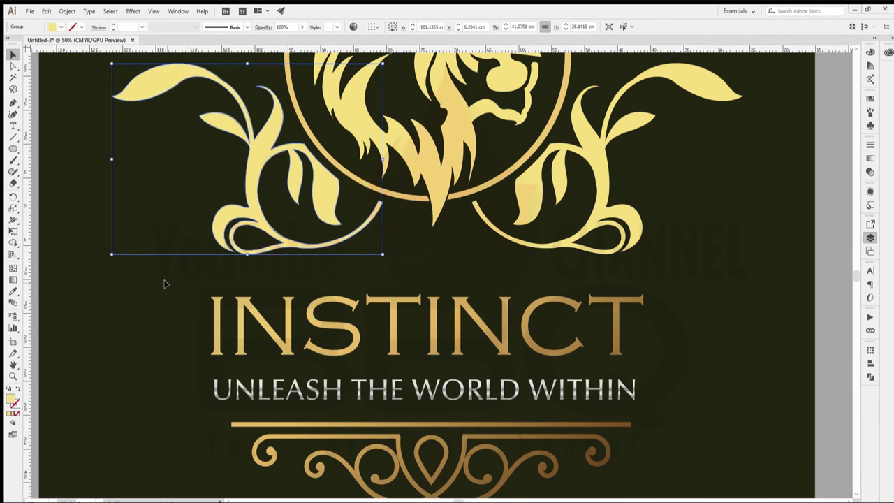
{"action": "scroll", "coordinate": [673, 303], "scroll_direction": "down", "scroll_amount": 2}
{"action": "left_click", "coordinate": [673, 304]}
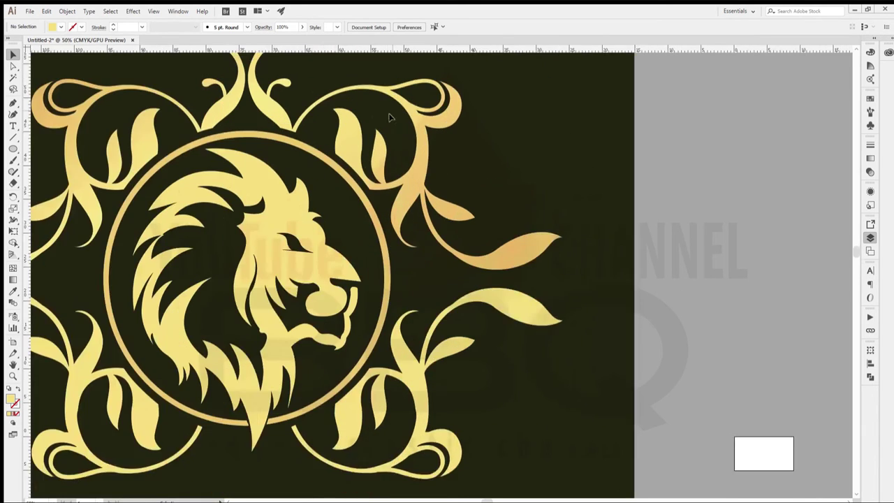
- Place a vertically mirrored yellow scroll over the upper-right floral ornament of the reference
{"action": "scroll", "coordinate": [349, 280], "scroll_direction": "down", "scroll_amount": 1}
{"action": "left_click_drag", "start_coordinate": [411, 339], "coordinate": [414, 176]}
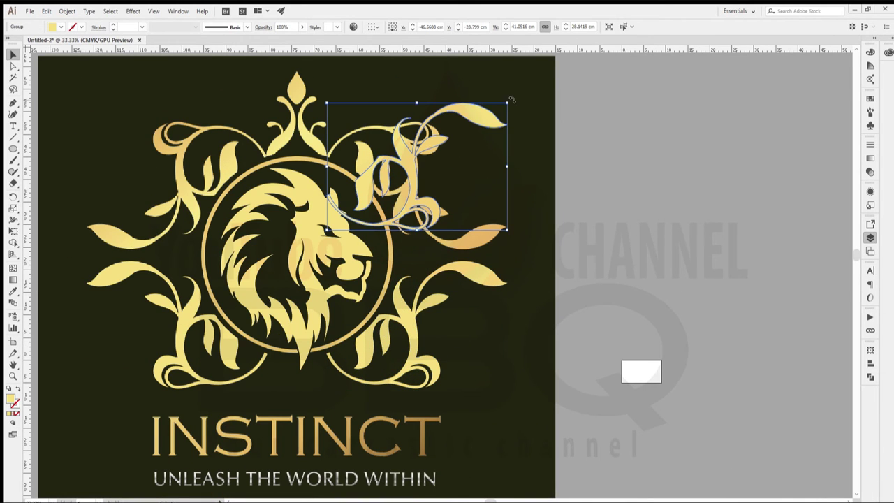
{"action": "left_click_drag", "start_coordinate": [510, 100], "coordinate": [328, 103]}
{"action": "left_click_drag", "start_coordinate": [463, 149], "coordinate": [451, 167]}
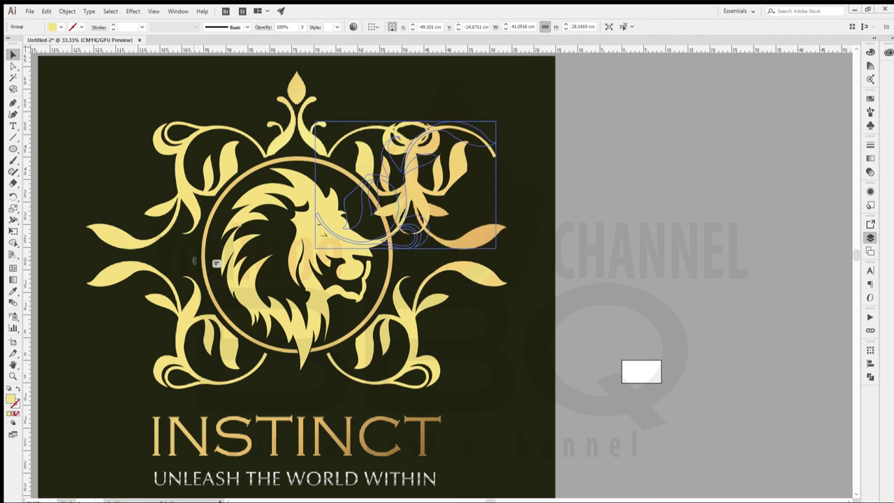
{"action": "left_click_drag", "start_coordinate": [404, 122], "coordinate": [415, 363]}
{"action": "left_click_drag", "start_coordinate": [349, 285], "coordinate": [411, 122]}
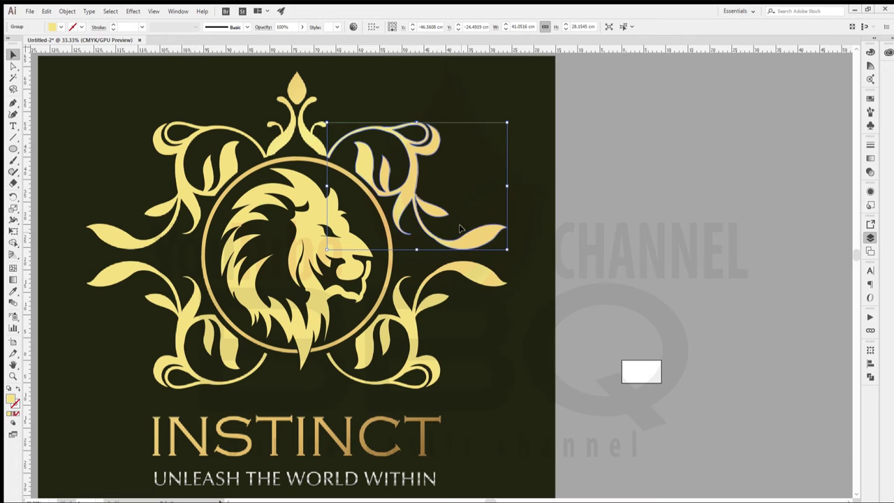
- Trace the small side curl of the crown ornament's right stem with the Pen tool
{"action": "left_click", "coordinate": [491, 170]}
{"action": "key", "text": "ctrl+minus"}
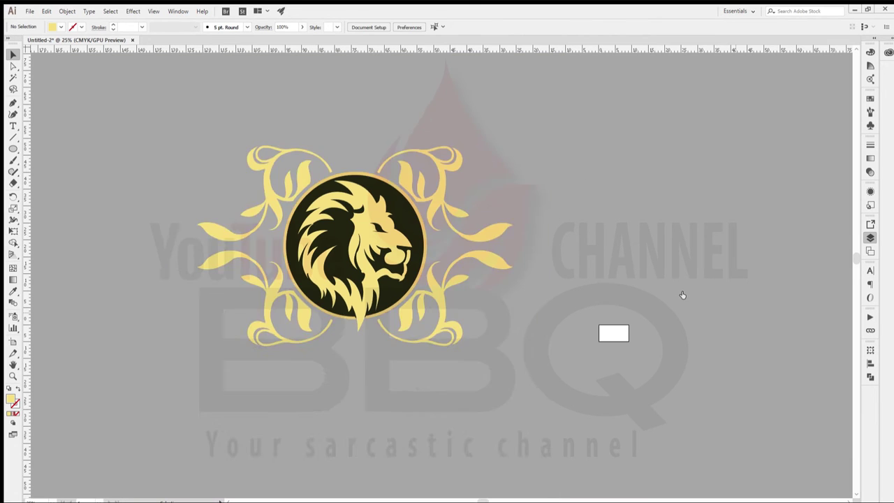
{"action": "scroll", "coordinate": [355, 127], "scroll_direction": "up", "scroll_amount": 6}
{"action": "key", "text": "p"}
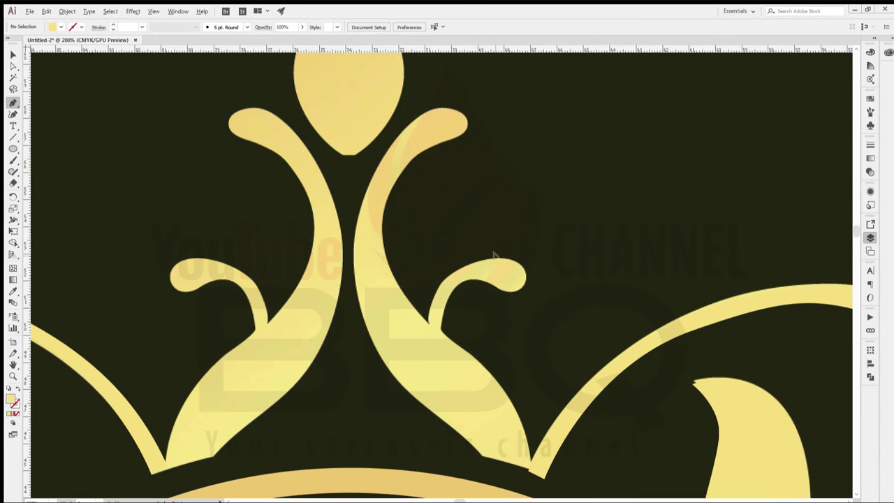
{"action": "left_click", "coordinate": [428, 321]}
{"action": "left_click_drag", "start_coordinate": [501, 259], "coordinate": [579, 255]}
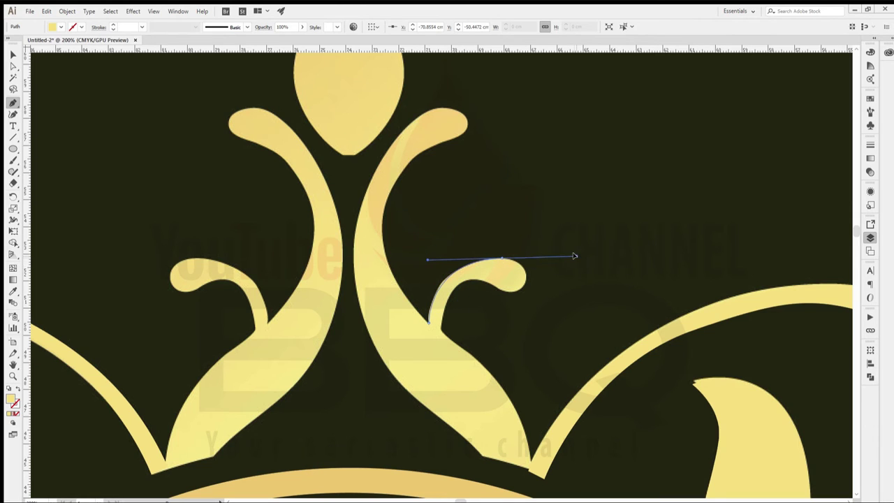
{"action": "left_click_drag", "start_coordinate": [525, 278], "coordinate": [522, 299]}
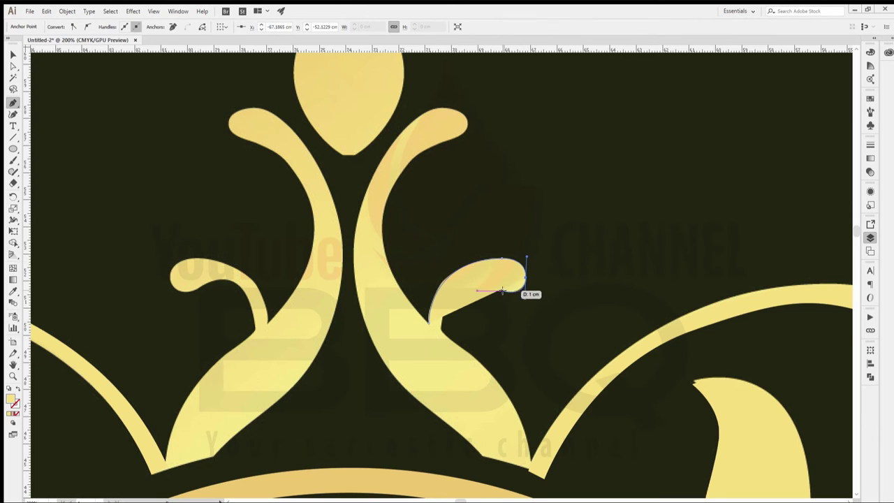
{"action": "key", "text": "v"}
{"action": "left_click", "coordinate": [44, 124]}
{"action": "key", "text": "p"}
{"action": "left_click", "coordinate": [469, 279]}
{"action": "left_click", "coordinate": [440, 302]}
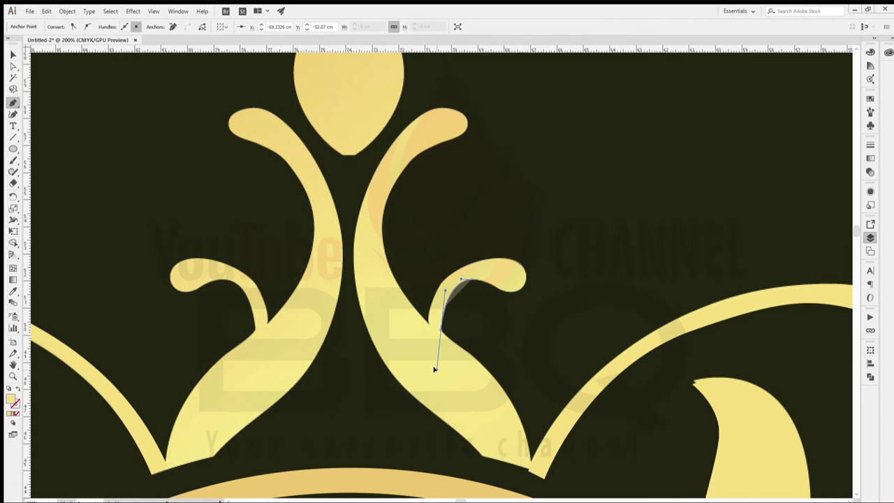
- Continue the path around the right stem's leaf-shaped base and up the edge facing the crown's centre line
{"action": "scroll", "coordinate": [449, 341], "scroll_direction": "down", "scroll_amount": 3}
{"action": "left_click_drag", "start_coordinate": [531, 389], "coordinate": [534, 470]}
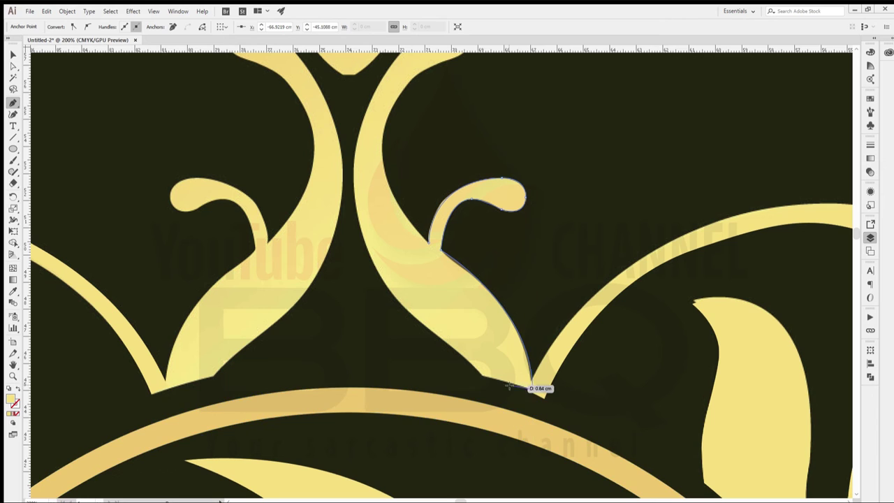
{"action": "left_click", "coordinate": [420, 321], "text": "ctrl"}
{"action": "left_click", "coordinate": [388, 287]}
{"action": "left_click", "coordinate": [352, 168]}
{"action": "left_click_drag", "start_coordinate": [347, 161], "coordinate": [349, 95]}
- Trace the right stem's rounded top hook and outer curve, and close the path at the side curl
{"action": "scroll", "coordinate": [391, 154], "scroll_direction": "up", "scroll_amount": 5}
{"action": "left_click_drag", "start_coordinate": [436, 166], "coordinate": [464, 160]}
{"action": "left_click", "coordinate": [412, 205], "text": "ctrl"}
{"action": "left_click", "coordinate": [400, 230]}
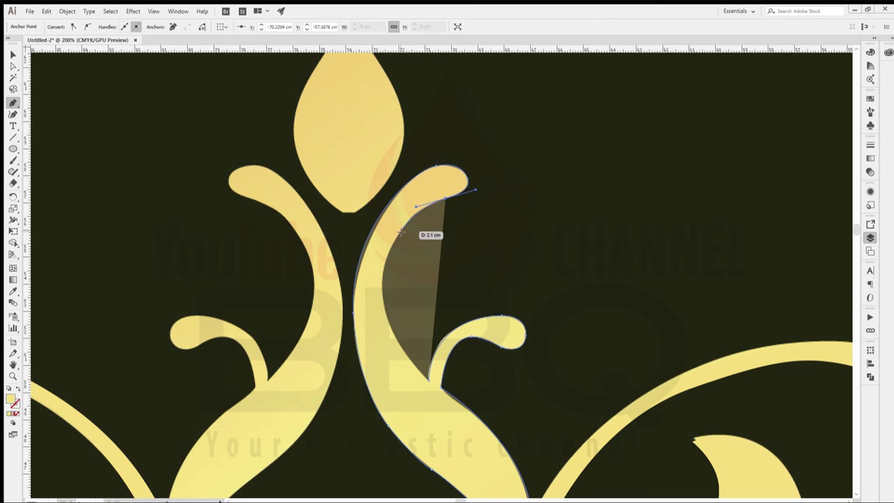
{"action": "left_click_drag", "start_coordinate": [420, 387], "coordinate": [421, 388]}
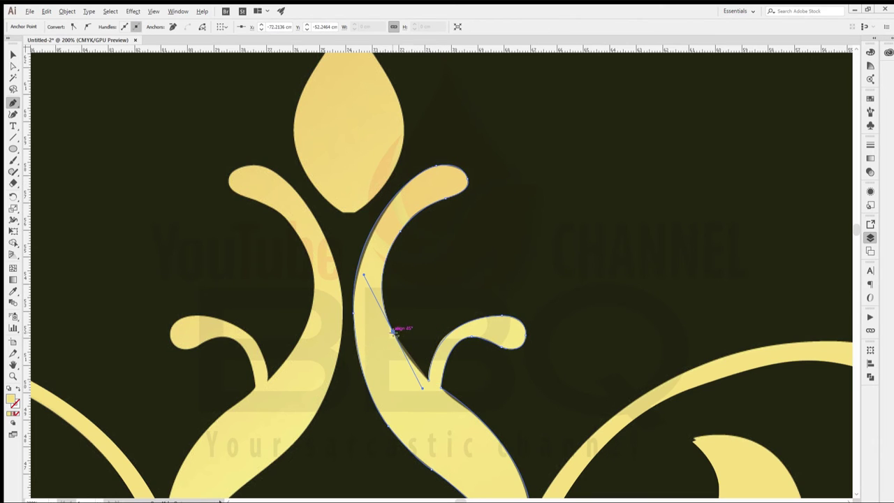
{"action": "left_click", "coordinate": [430, 380]}
- Place a horizontally mirrored copy of the traced crown stem over the left stem of the reference
{"action": "key", "text": "ctrl+minus"}
{"action": "key", "text": "ctrl+minus"}
{"action": "key", "text": "ctrl+minus"}
{"action": "key", "text": "v"}
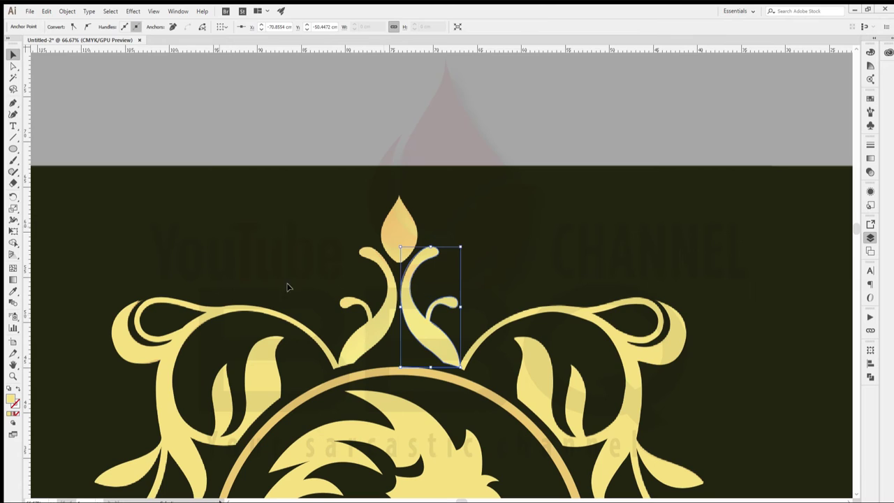
{"action": "left_click_drag", "start_coordinate": [460, 307], "coordinate": [380, 319]}
{"action": "left_click", "coordinate": [339, 144]}
- Trace the teardrop above the crown stems as a closed Pen tool path with its pointed end up
{"action": "key", "text": "ctrl+minus"}
{"action": "key", "text": "ctrl+minus"}
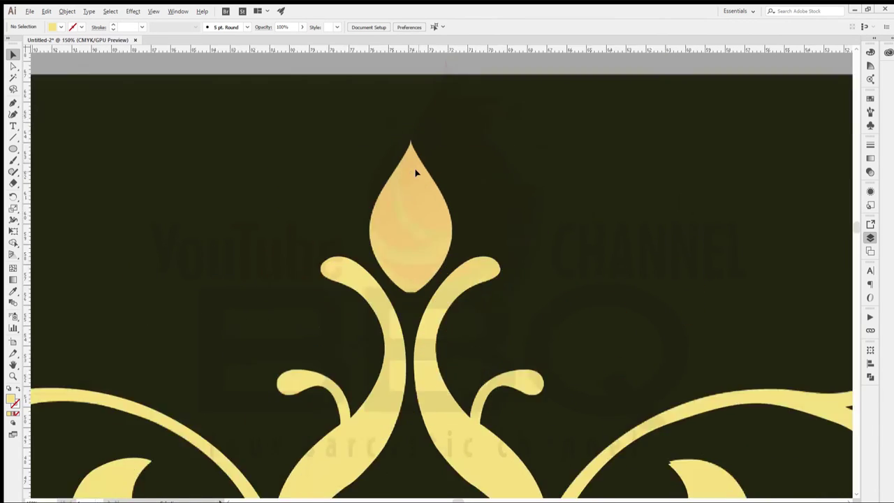
{"action": "left_click", "coordinate": [12, 103]}
{"action": "left_click", "coordinate": [400, 104]}
{"action": "left_click_drag", "start_coordinate": [428, 161], "coordinate": [444, 172]}
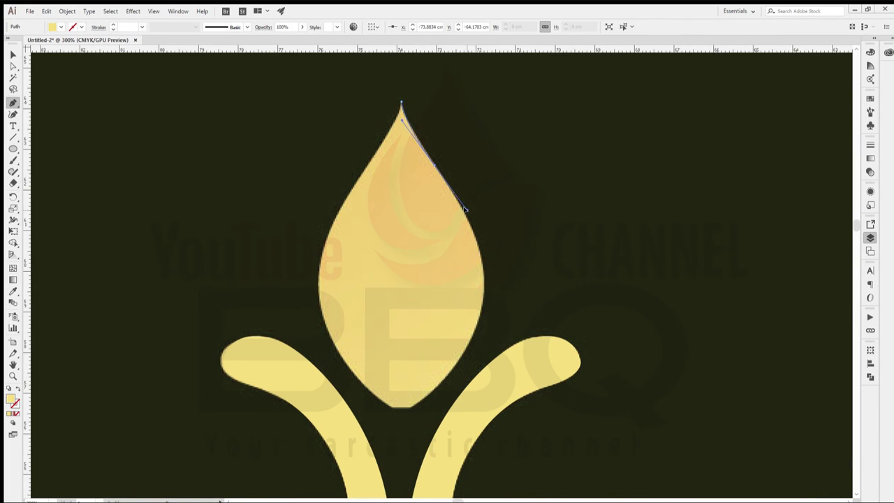
{"action": "left_click_drag", "start_coordinate": [483, 280], "coordinate": [485, 316]}
{"action": "left_click_drag", "start_coordinate": [410, 407], "coordinate": [349, 449]}
{"action": "left_click", "coordinate": [410, 407]}
{"action": "left_click_drag", "start_coordinate": [315, 286], "coordinate": [316, 227]}
{"action": "left_click", "coordinate": [401, 103]}
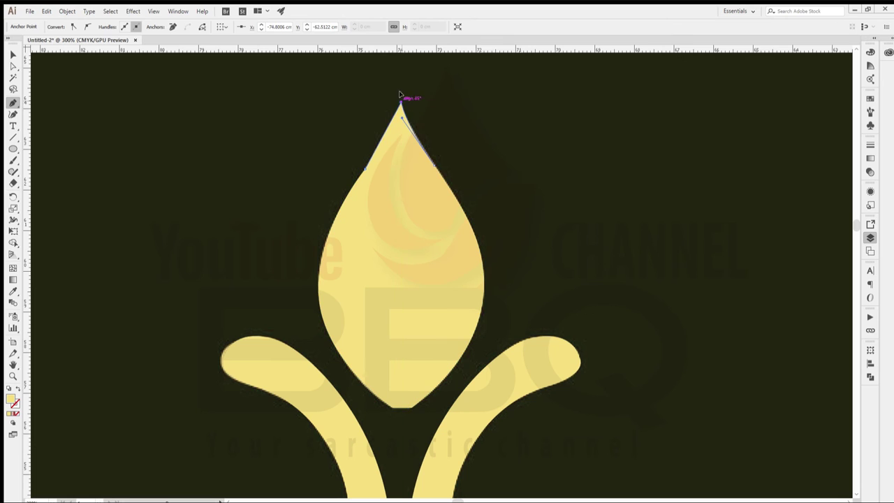
- Refine the teardrop's tip and upper-left edge so the curve follows the reference
{"action": "left_click_drag", "start_coordinate": [399, 69], "coordinate": [400, 73]}
{"action": "scroll", "coordinate": [414, 108], "scroll_direction": "up", "scroll_amount": 4}
{"action": "key", "text": "a"}
{"action": "left_click_drag", "start_coordinate": [364, 200], "coordinate": [346, 197]}
{"action": "key", "text": "ctrl+1"}
{"action": "key", "text": "v"}
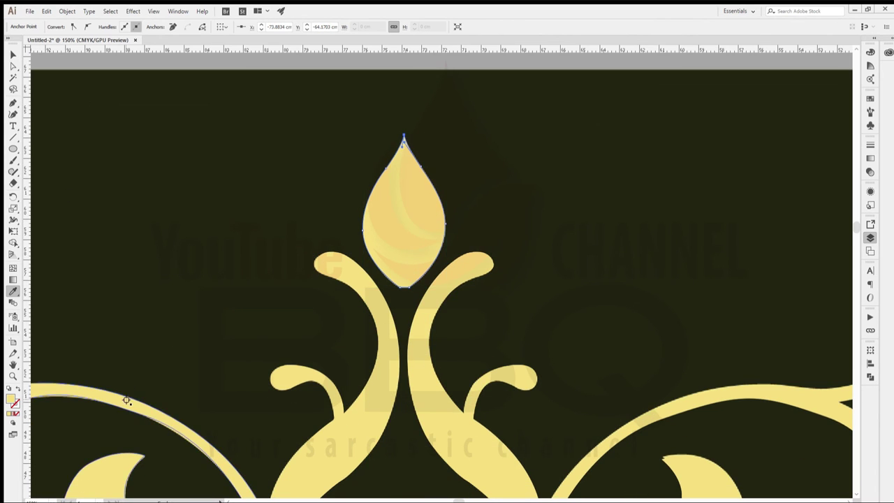
- Draw a square about 118 cm wide, matching the size of the reference's dark background
{"action": "key", "text": "ctrl+minus"}
{"action": "key", "text": "ctrl+minus"}
{"action": "key", "text": "ctrl+minus"}
{"action": "key", "text": "ctrl+minus"}
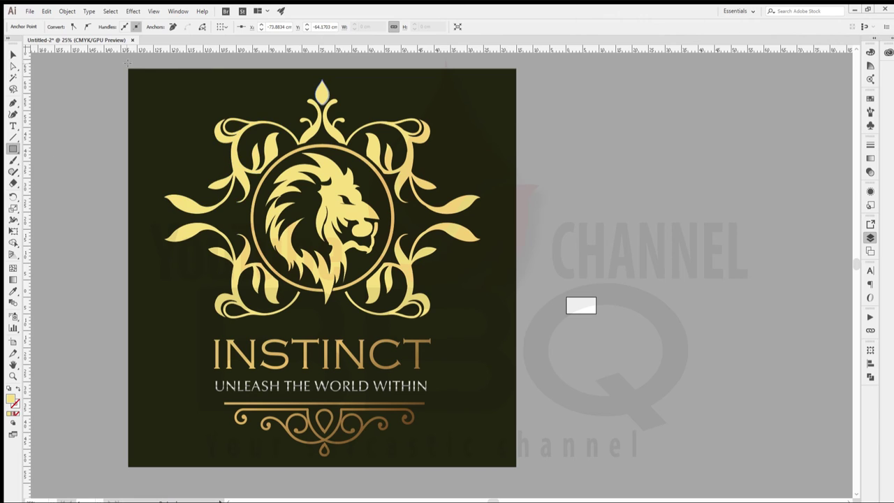
{"action": "left_click_drag", "start_coordinate": [128, 67], "coordinate": [516, 466]}
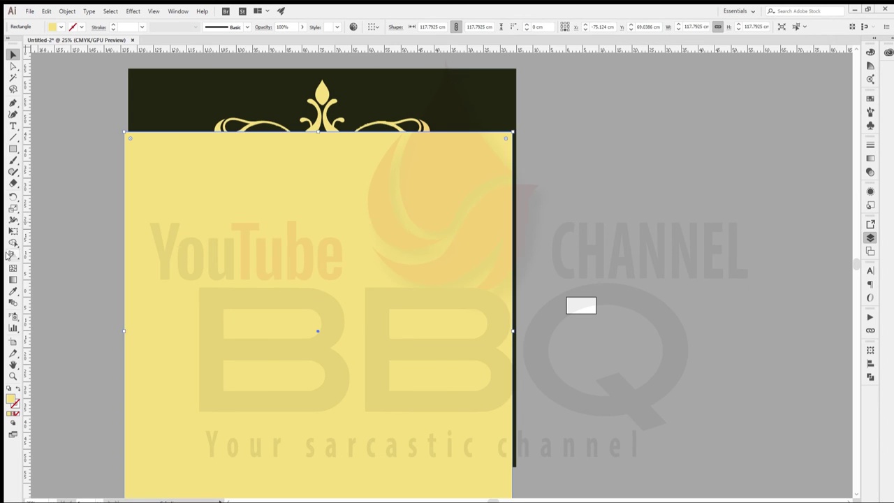
- Align the square with the reference, fill it with the background's dark green and send it behind the artwork
{"action": "left_click", "coordinate": [11, 52]}
{"action": "left_click_drag", "start_coordinate": [160, 175], "coordinate": [160, 112]}
{"action": "key", "text": "ctrl+shift+bracketleft"}
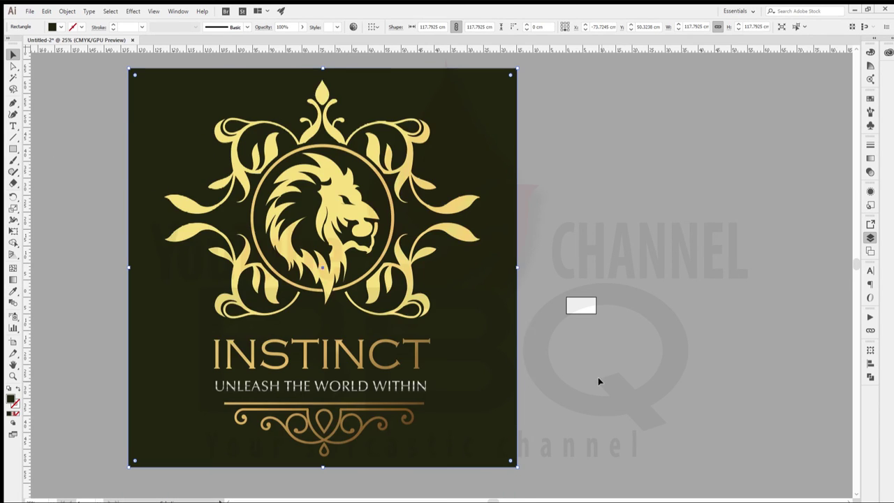
{"action": "left_click", "coordinate": [599, 379]}
- Move the reference image to the right of the redrawn logo so the two sit side by side
{"action": "scroll", "coordinate": [332, 377], "scroll_direction": "up", "scroll_amount": 2}
{"action": "scroll", "coordinate": [331, 377], "scroll_direction": "down", "scroll_amount": 2}
{"action": "scroll", "coordinate": [471, 375], "scroll_direction": "down", "scroll_amount": 2}
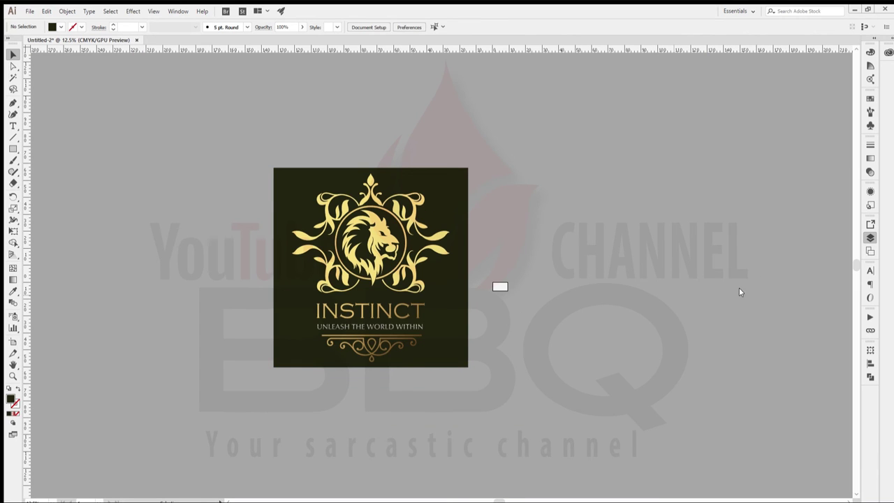
{"action": "scroll", "coordinate": [672, 280], "scroll_direction": "up", "scroll_amount": 2}
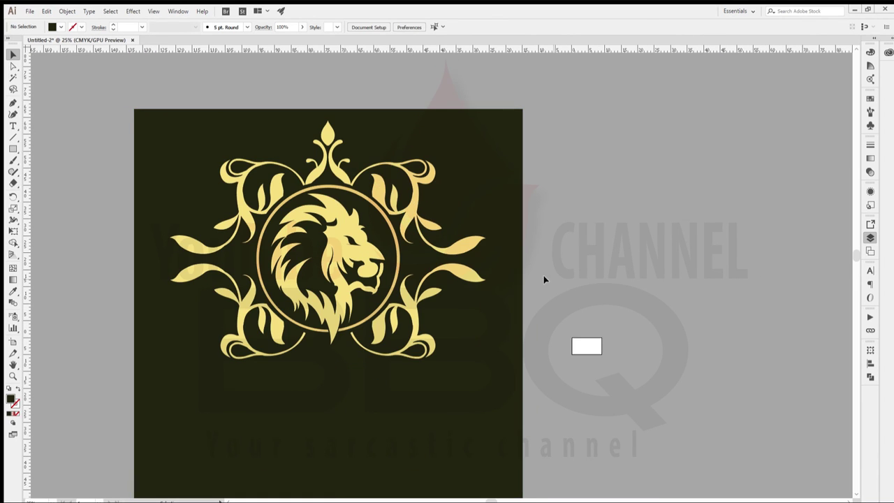
{"action": "scroll", "coordinate": [575, 280], "scroll_direction": "down", "scroll_amount": 3}
{"action": "left_click_drag", "start_coordinate": [398, 312], "coordinate": [588, 315]}
{"action": "left_click_drag", "start_coordinate": [508, 354], "coordinate": [452, 353]}
{"action": "scroll", "coordinate": [458, 308], "scroll_direction": "up", "scroll_amount": 3}
{"action": "scroll", "coordinate": [812, 231], "scroll_direction": "down", "scroll_amount": 1}
{"action": "scroll", "coordinate": [514, 355], "scroll_direction": "up", "scroll_amount": 2}
{"action": "scroll", "coordinate": [514, 355], "scroll_direction": "down", "scroll_amount": 2}
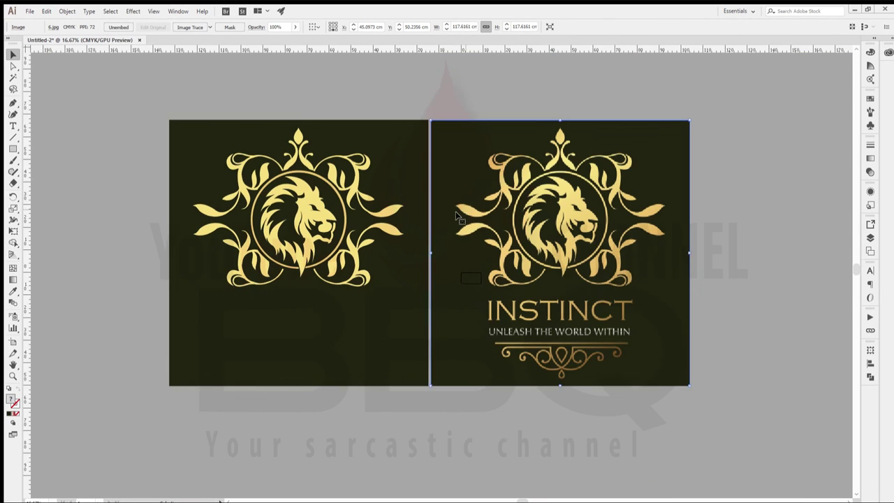
- Add the two-line 150 pt text "Please comment like and subscribe" / "thank you all for your time" below the logos
{"action": "scroll", "coordinate": [466, 208], "scroll_direction": "down", "scroll_amount": 1}
{"action": "key", "text": "t"}
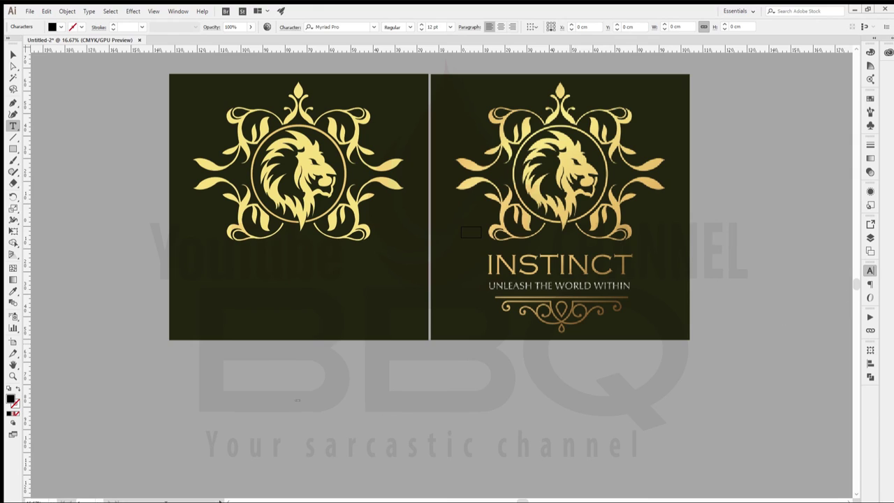
{"action": "left_click", "coordinate": [297, 400]}
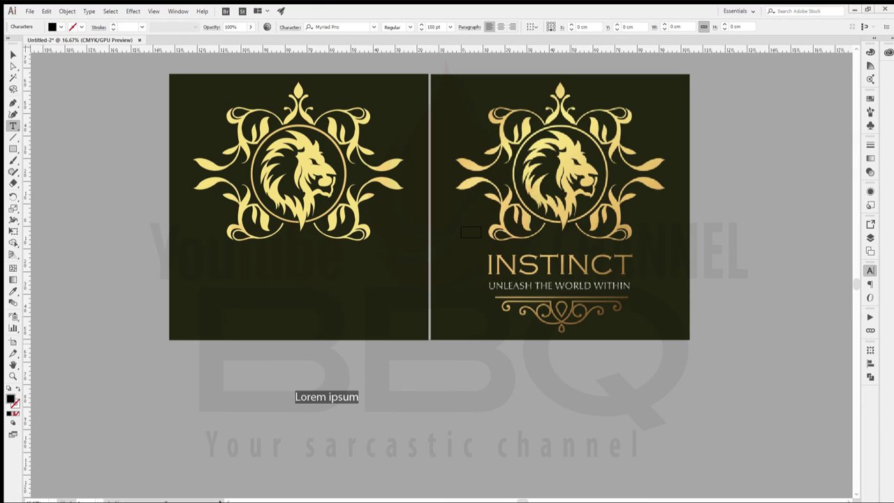
{"action": "left_click", "coordinate": [302, 400]}
{"action": "key", "text": "ctrl+a"}
{"action": "type", "text": "P"}
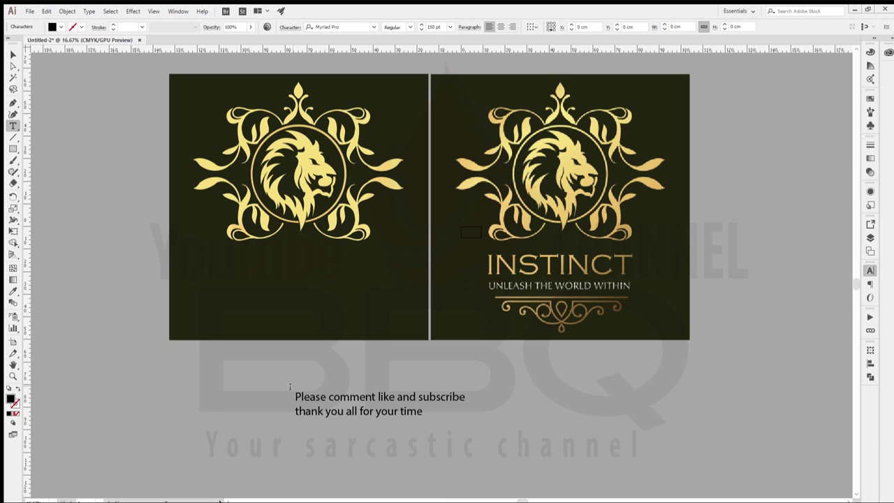
- Enlarge both lines of the closing text to 224 pt and deselect it
{"action": "left_click_drag", "start_coordinate": [291, 386], "coordinate": [528, 480]}
{"action": "key", "text": "ctrl+shift+period"}
{"action": "key", "text": "ctrl+shift+period"}
{"action": "key", "text": "ctrl+shift+period"}
{"action": "key", "text": "ctrl+shift+period"}
{"action": "key", "text": "ctrl+shift+period"}
{"action": "key", "text": "ctrl+shift+period"}
{"action": "key", "text": "ctrl+shift+period"}
{"action": "key", "text": "ctrl+shift+period"}
{"action": "key", "text": "ctrl+shift+period"}
{"action": "key", "text": "ctrl+shift+period"}
{"action": "key", "text": "ctrl+shift+period"}
{"action": "key", "text": "ctrl+shift+period"}
{"action": "key", "text": "ctrl+shift+period"}
{"action": "key", "text": "ctrl+shift+period"}
{"action": "key", "text": "ctrl+shift+period"}
{"action": "key", "text": "ctrl+shift+period"}
{"action": "key", "text": "ctrl+shift+period"}
{"action": "key", "text": "ctrl+shift+period"}
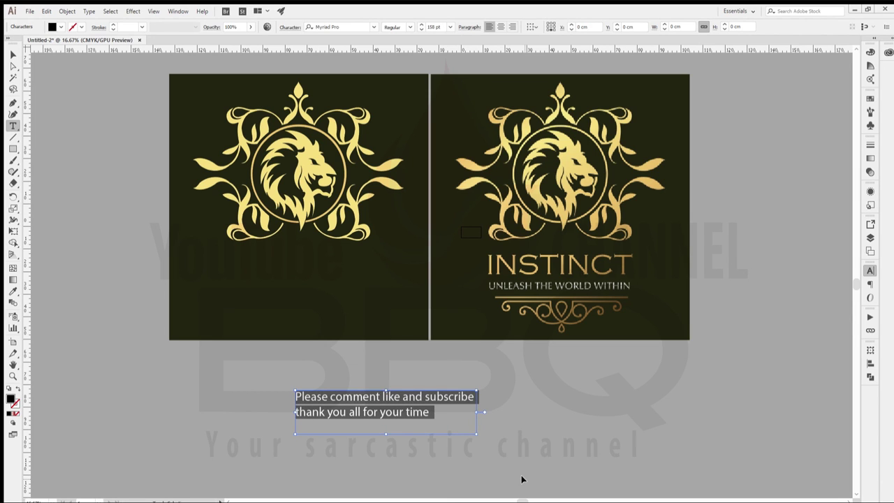
{"action": "key", "text": "ctrl+shift+period"}
{"action": "key", "text": "ctrl+shift+period"}
{"action": "key", "text": "ctrl+shift+period"}
{"action": "key", "text": "ctrl+shift+period"}
{"action": "key", "text": "ctrl+shift+period"}
{"action": "key", "text": "ctrl+shift+period"}
{"action": "key", "text": "ctrl+shift+period"}
{"action": "key", "text": "ctrl+shift+period"}
{"action": "key", "text": "ctrl+shift+period"}
{"action": "key", "text": "ctrl+shift+period"}
{"action": "key", "text": "ctrl+shift+period"}
{"action": "key", "text": "ctrl+shift+period"}
{"action": "key", "text": "ctrl+shift+period"}
{"action": "key", "text": "ctrl+shift+period"}
{"action": "key", "text": "ctrl+shift+period"}
{"action": "key", "text": "ctrl+shift+period"}
{"action": "key", "text": "ctrl+shift+period"}
{"action": "key", "text": "ctrl+shift+period"}
{"action": "key", "text": "ctrl+shift+period"}
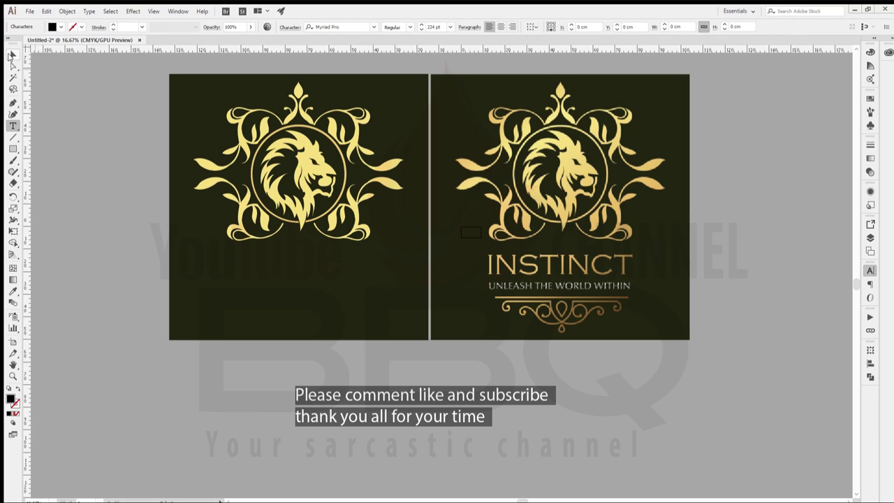
{"action": "left_click", "coordinate": [12, 55]}
{"action": "left_click", "coordinate": [152, 266]}
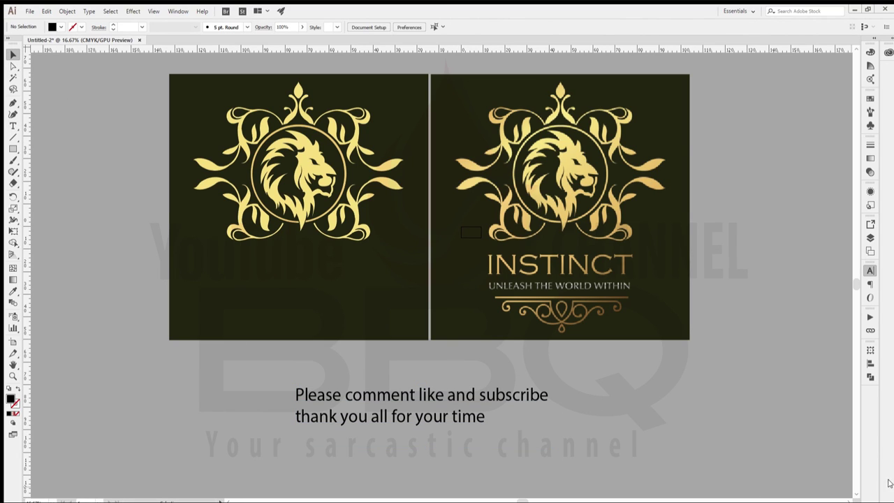